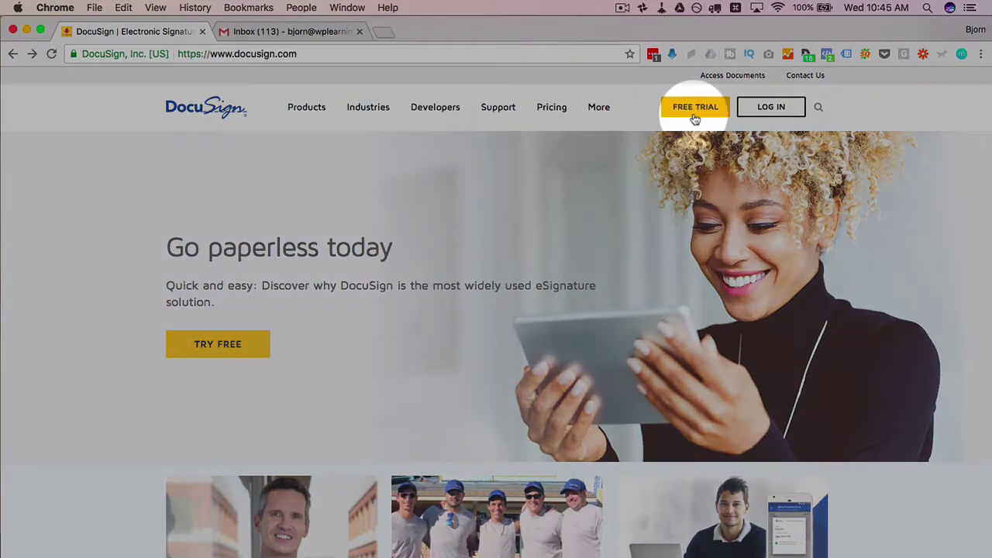
Start the DocuSign free trial sign-up and look over the buy-now discount offer.
{"action": "left_click", "coordinate": [695, 118]}
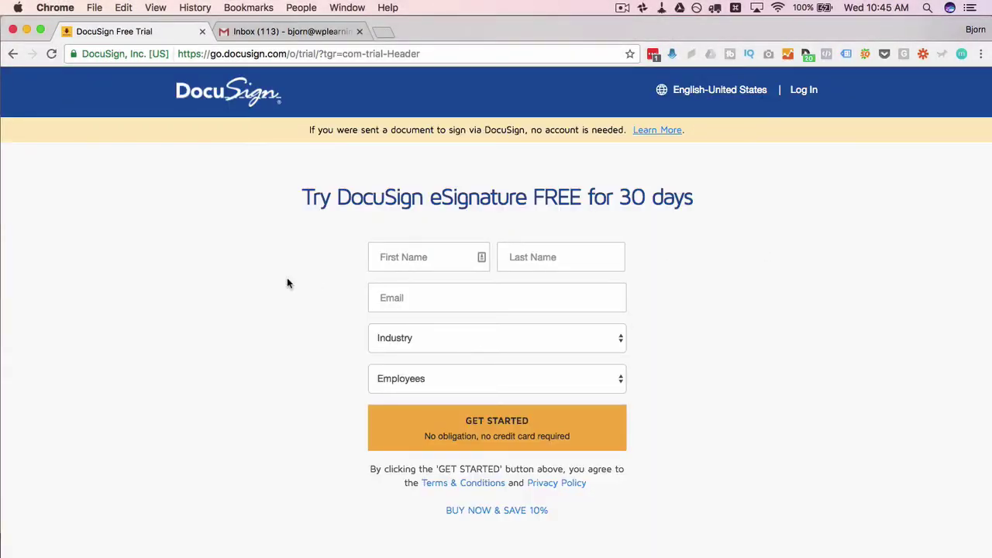
{"action": "scroll", "coordinate": [287, 279], "scroll_direction": "down", "scroll_amount": 3}
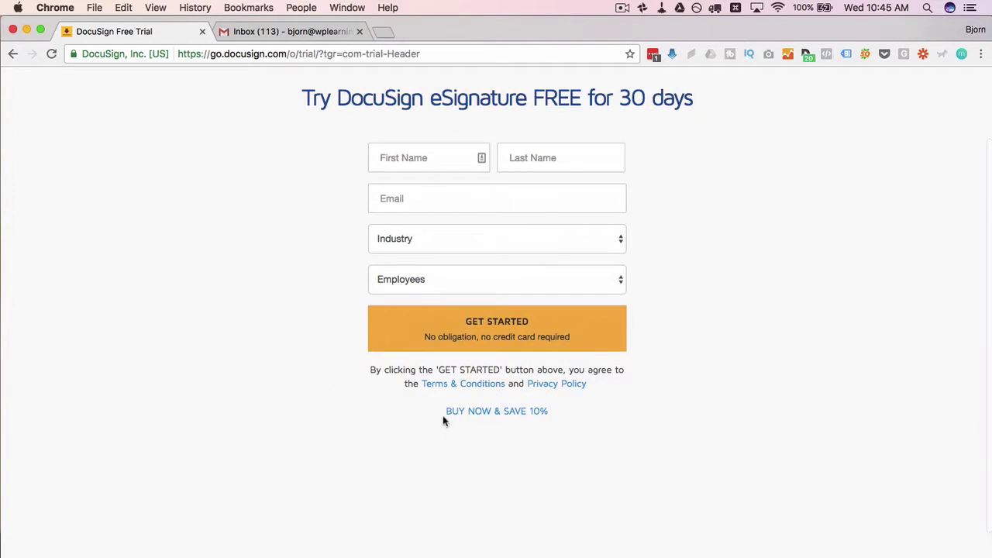
{"action": "left_click_drag", "start_coordinate": [442, 420], "coordinate": [553, 413]}
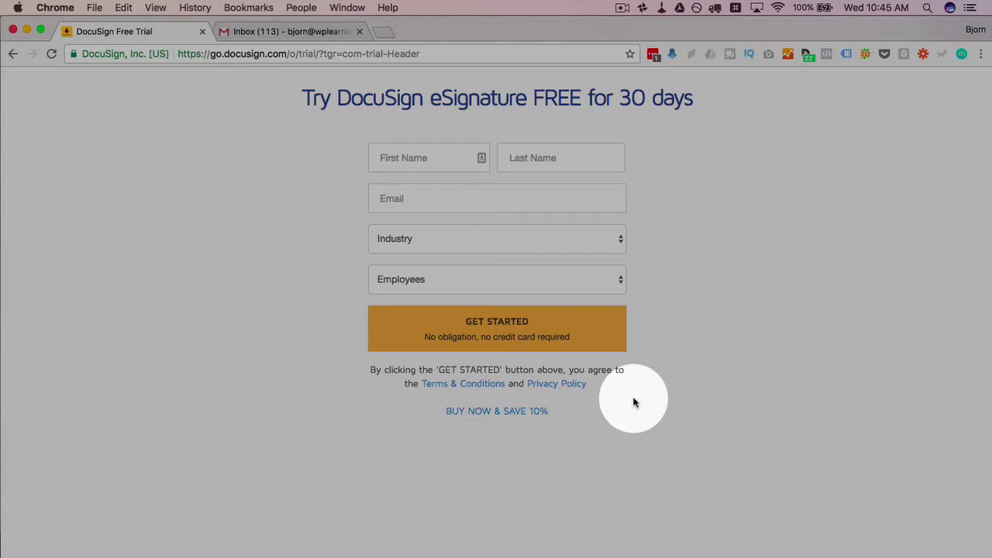
{"action": "scroll", "coordinate": [634, 401], "scroll_direction": "up", "scroll_amount": 3}
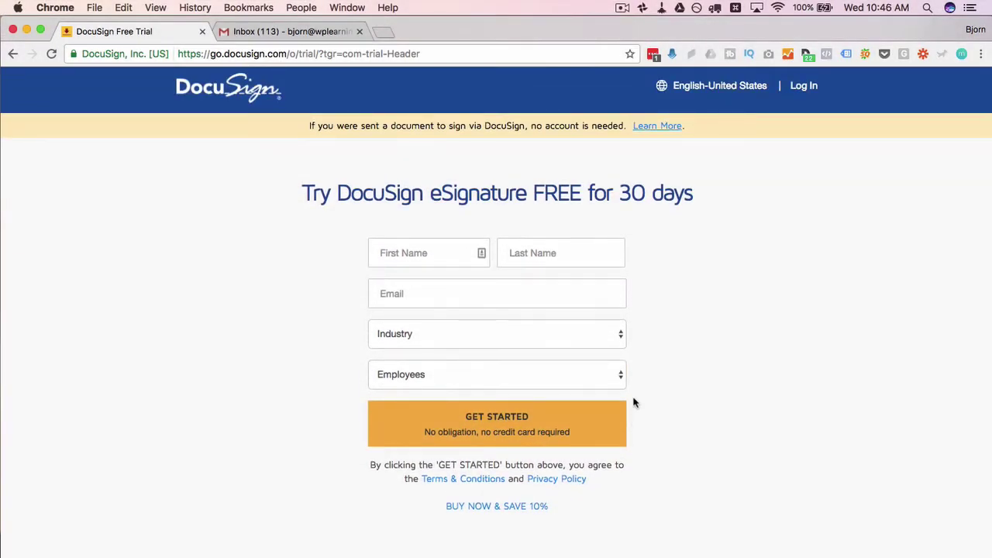
Enter first name, last name and e-mail, choose Education and 0-5 employees, then submit.
{"action": "left_click", "coordinate": [432, 259]}
{"action": "type", "text": "Bjorn"}
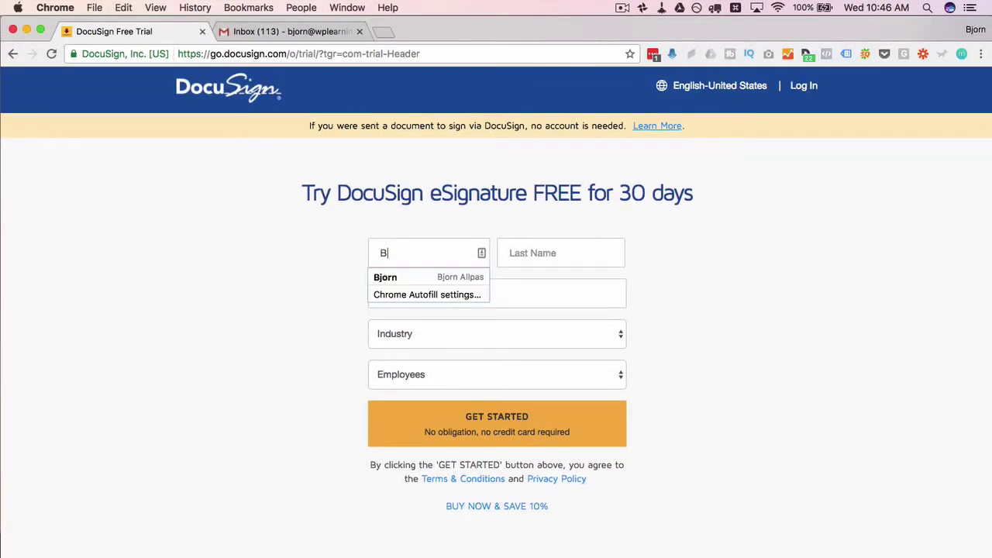
{"action": "key", "text": "Tab"}
{"action": "type", "text": "Alpa"}
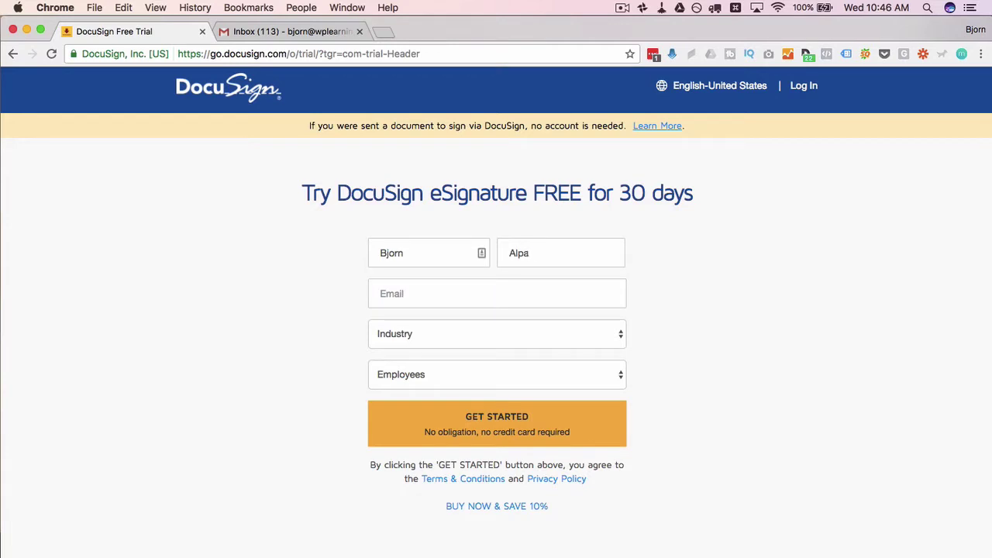
{"action": "type", "text": "ss"}
{"action": "key", "text": "Tab"}
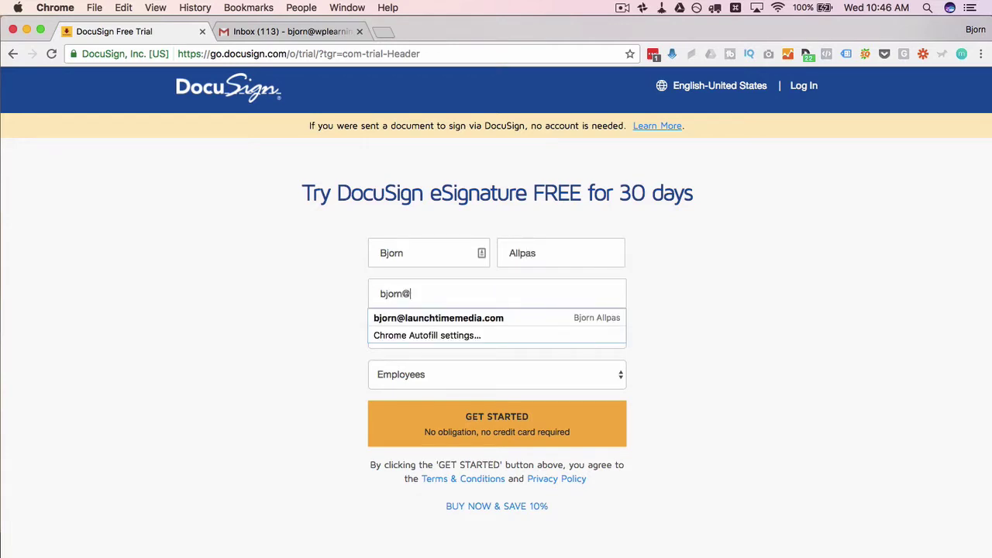
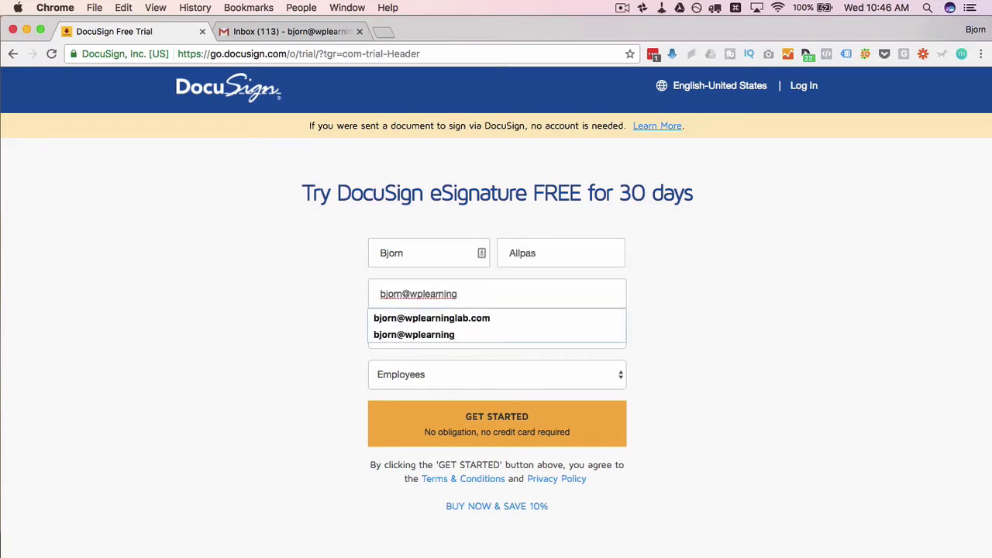
{"action": "left_click", "coordinate": [445, 334]}
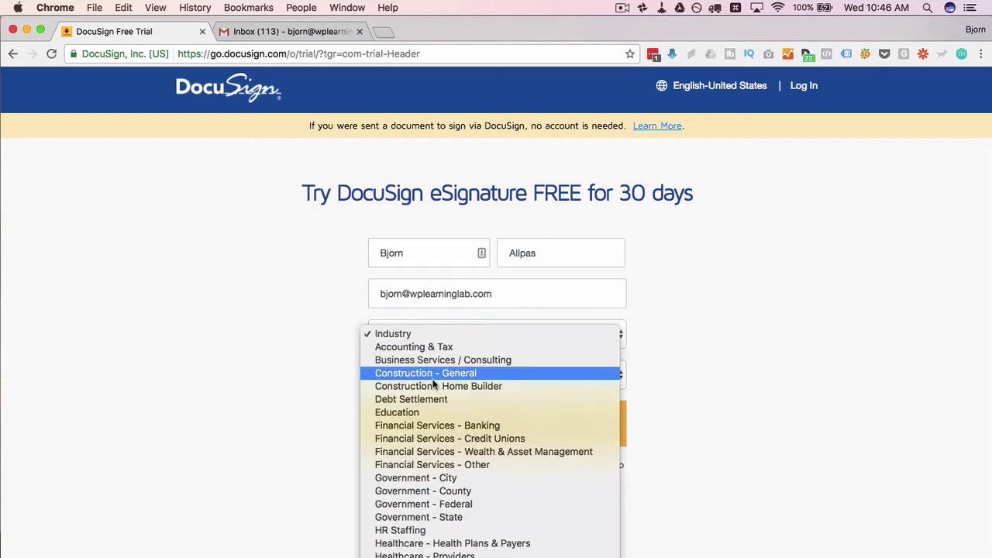
{"action": "left_click", "coordinate": [434, 412]}
{"action": "left_click", "coordinate": [454, 377]}
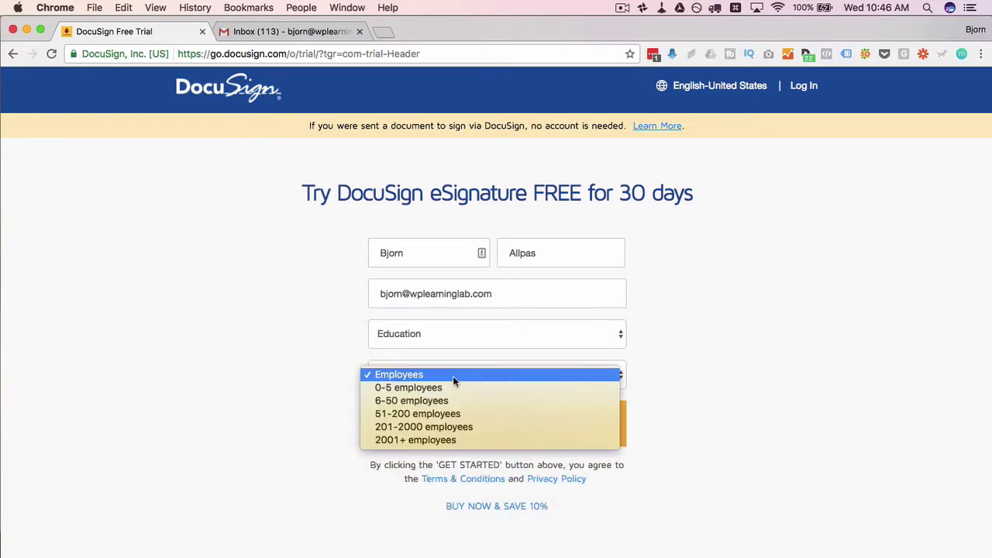
{"action": "left_click", "coordinate": [454, 387]}
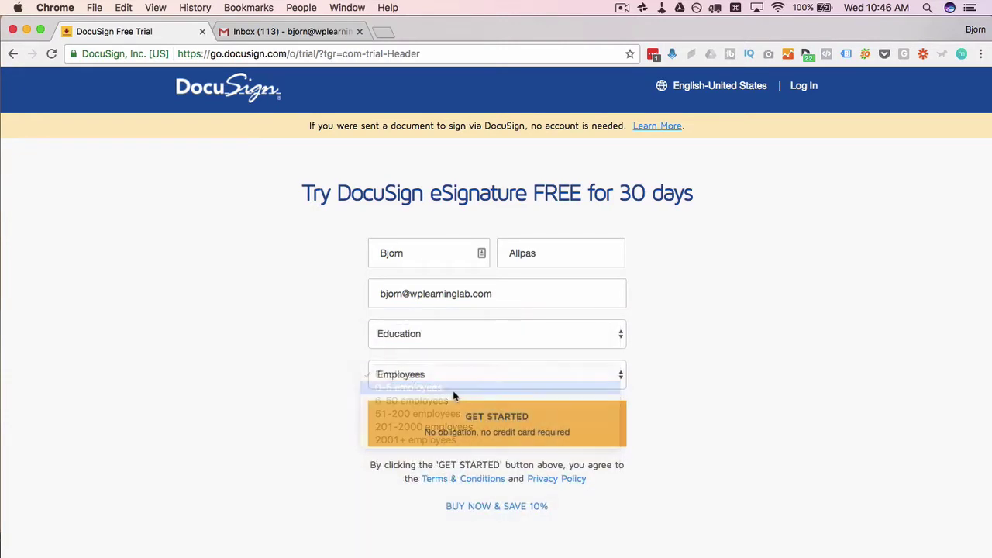
{"action": "left_click", "coordinate": [504, 426]}
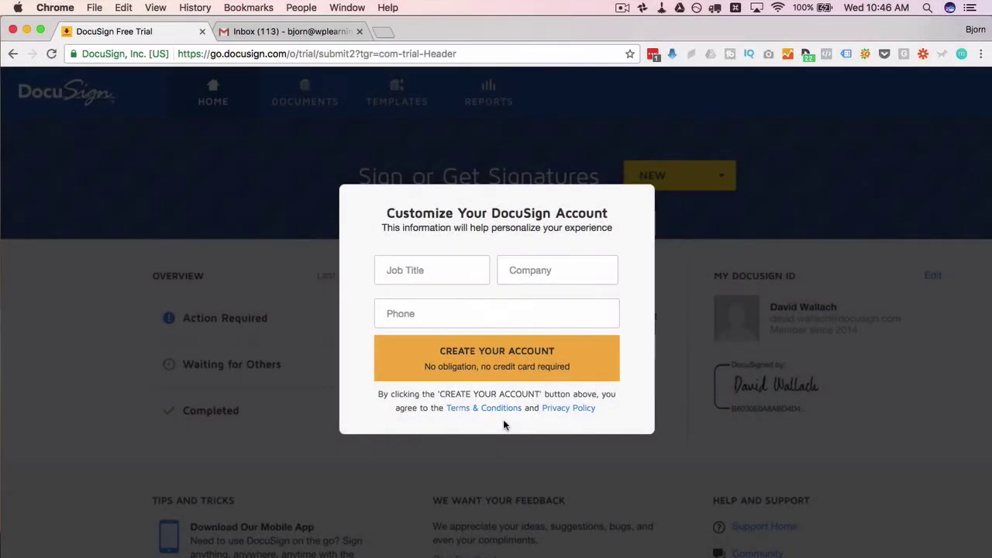
Enter job title Owner, company WPLearningLab and a phone number, create the account, then check the inbox.
{"action": "left_click", "coordinate": [452, 269]}
{"action": "type", "text": "OwneWpLearningLab"}
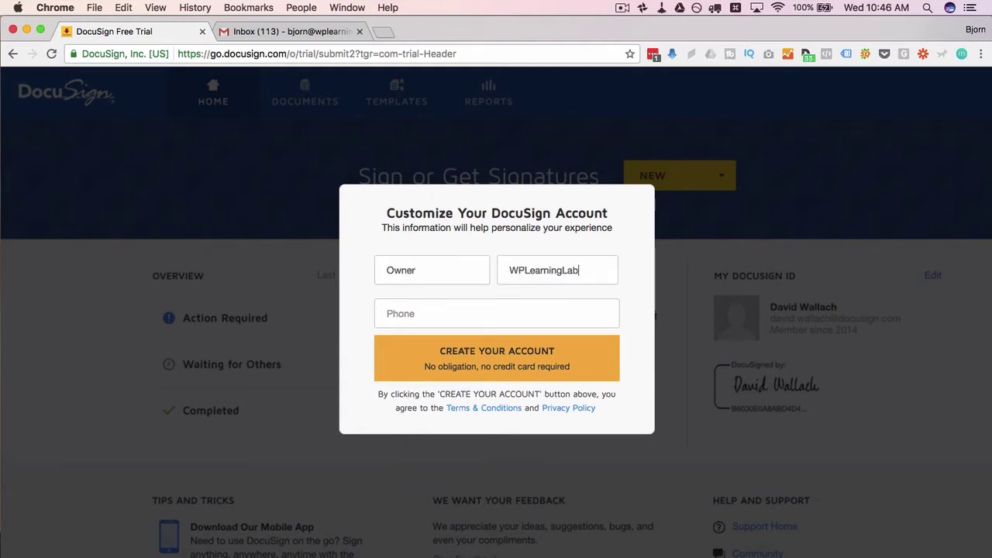
{"action": "key", "text": "Tab"}
{"action": "type", "text": "1234567890"}
{"action": "left_click", "coordinate": [447, 353]}
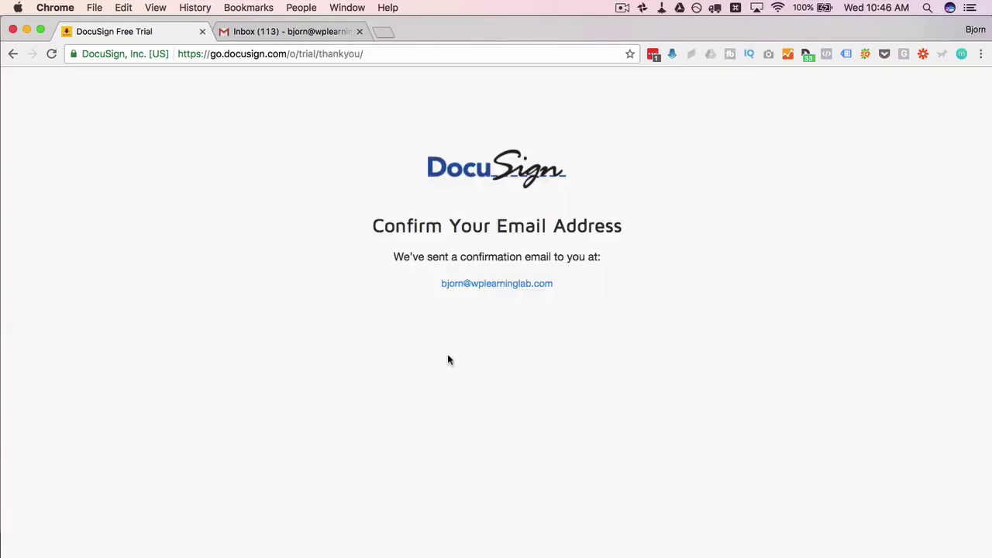
{"action": "left_click_drag", "start_coordinate": [571, 284], "coordinate": [437, 284]}
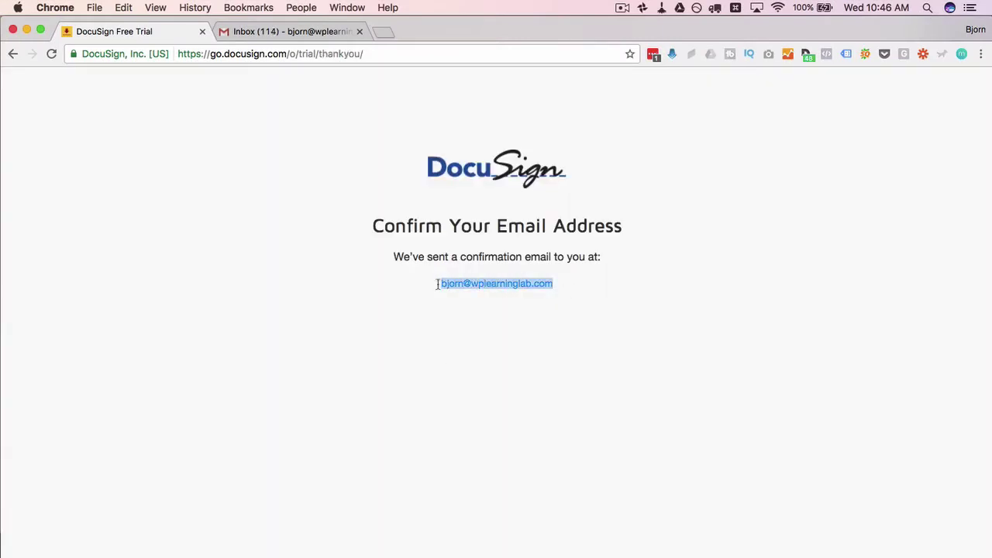
{"action": "left_click", "coordinate": [412, 281]}
Open the activation e-mail and fill both password fields with a LastPass-generated password.
{"action": "left_click", "coordinate": [291, 34]}
{"action": "left_click", "coordinate": [194, 290]}
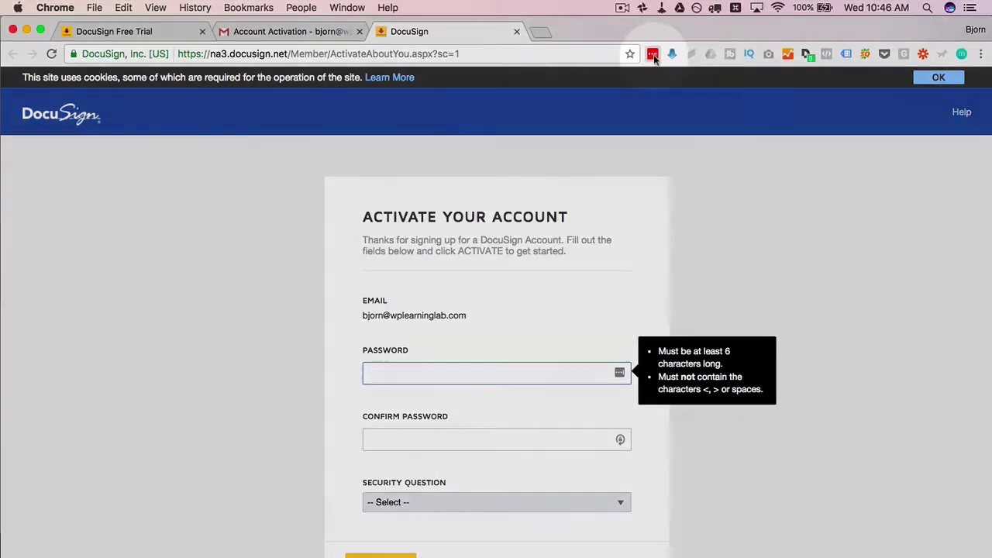
{"action": "left_click", "coordinate": [653, 54]}
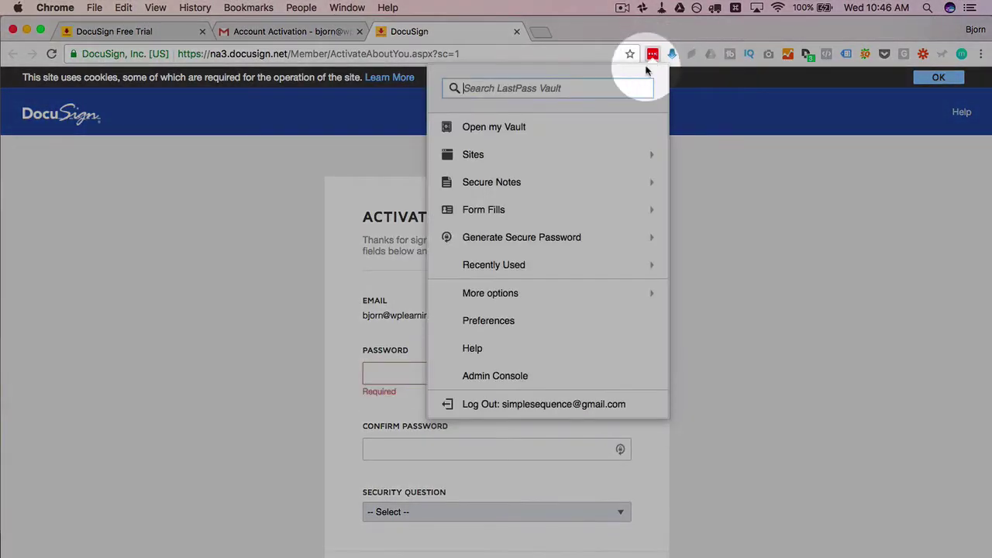
{"action": "left_click", "coordinate": [535, 237]}
{"action": "left_click", "coordinate": [527, 140]}
{"action": "key", "text": "super+c"}
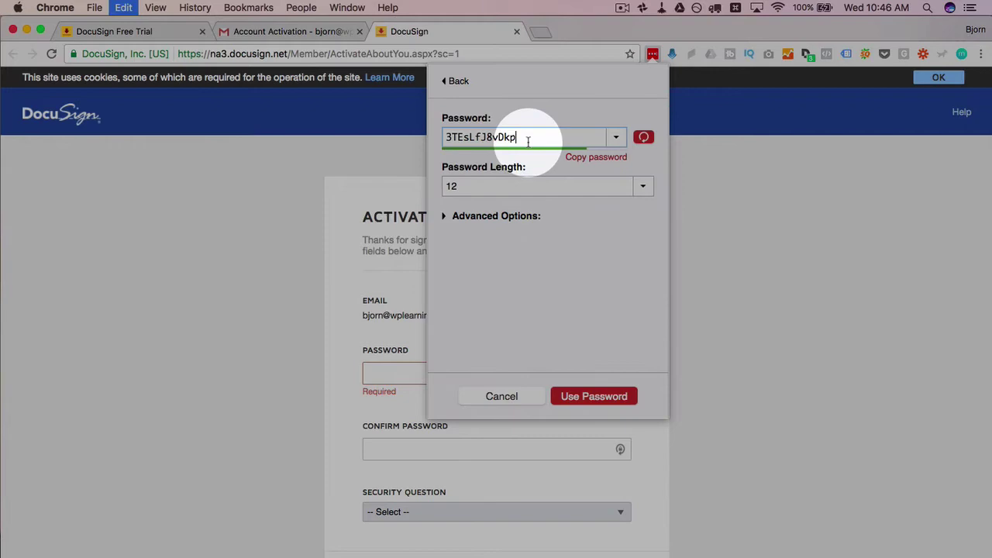
{"action": "left_click", "coordinate": [502, 396]}
{"action": "left_click", "coordinate": [399, 378]}
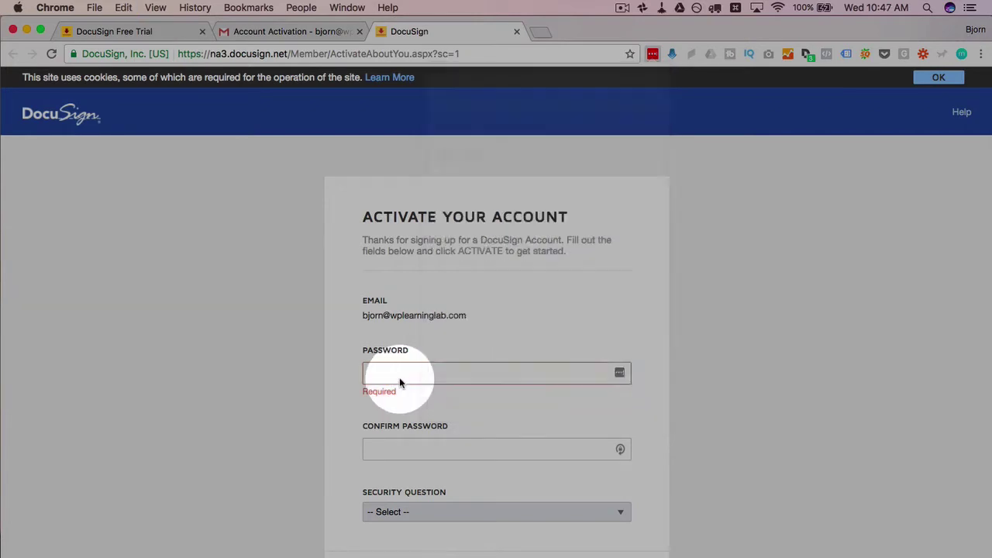
{"action": "key", "text": "super+v"}
{"action": "key", "text": "Tab"}
{"action": "key", "text": "super+v"}
Choose the favorite childhood place security question, enter an answer, and activate the account.
{"action": "scroll", "coordinate": [334, 424], "scroll_direction": "down", "scroll_amount": 1}
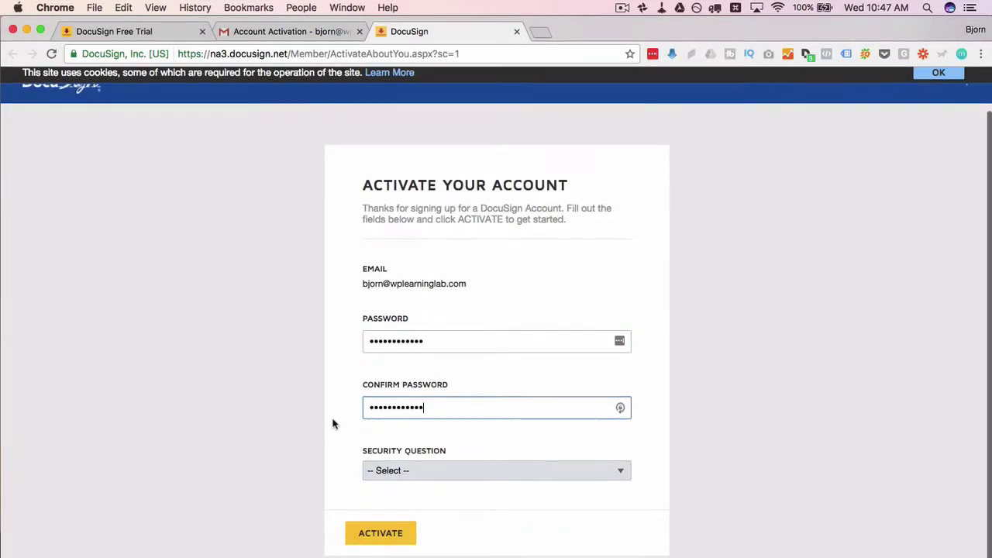
{"action": "left_click", "coordinate": [388, 474]}
{"action": "scroll", "coordinate": [327, 506], "scroll_direction": "down", "scroll_amount": 1}
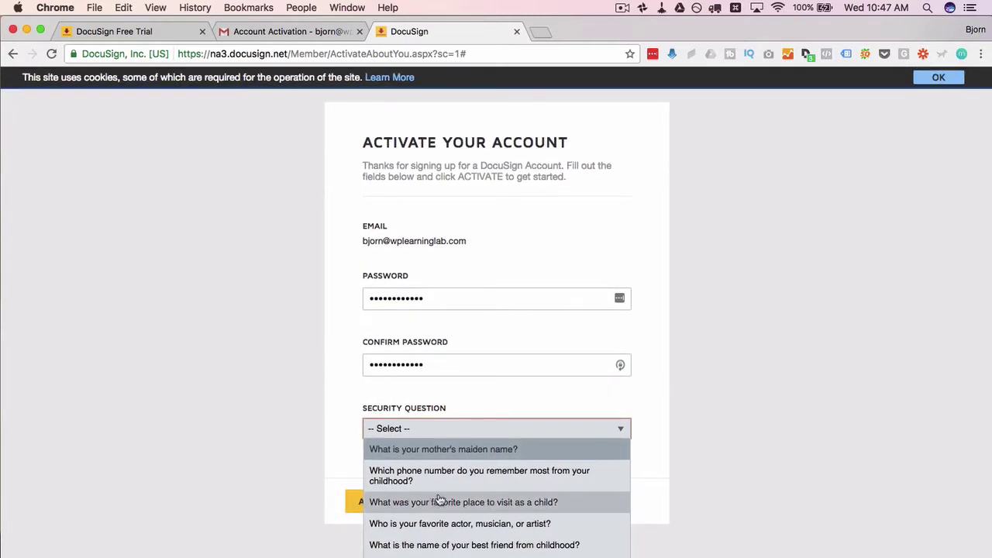
{"action": "left_click", "coordinate": [395, 501]}
{"action": "left_click", "coordinate": [448, 474]}
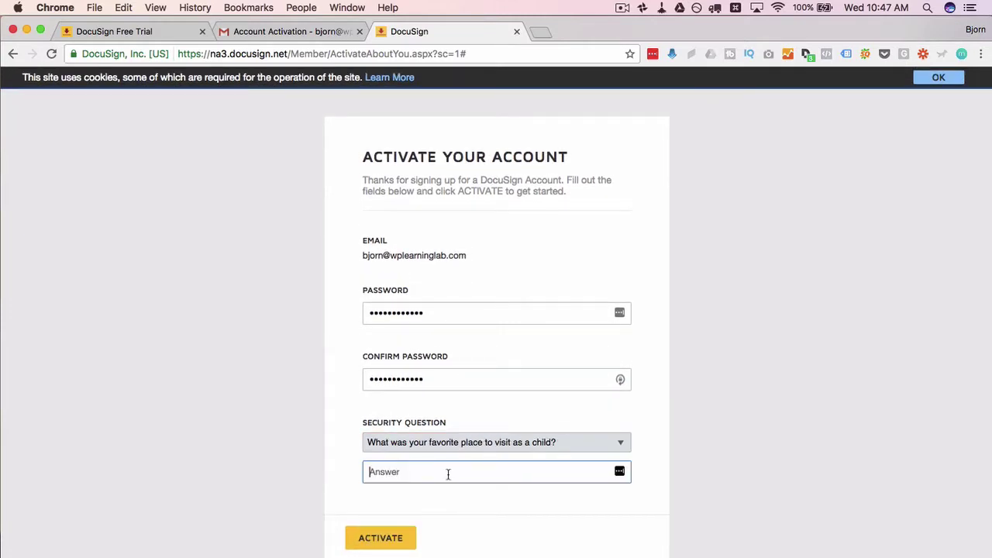
{"action": "left_click", "coordinate": [388, 538]}
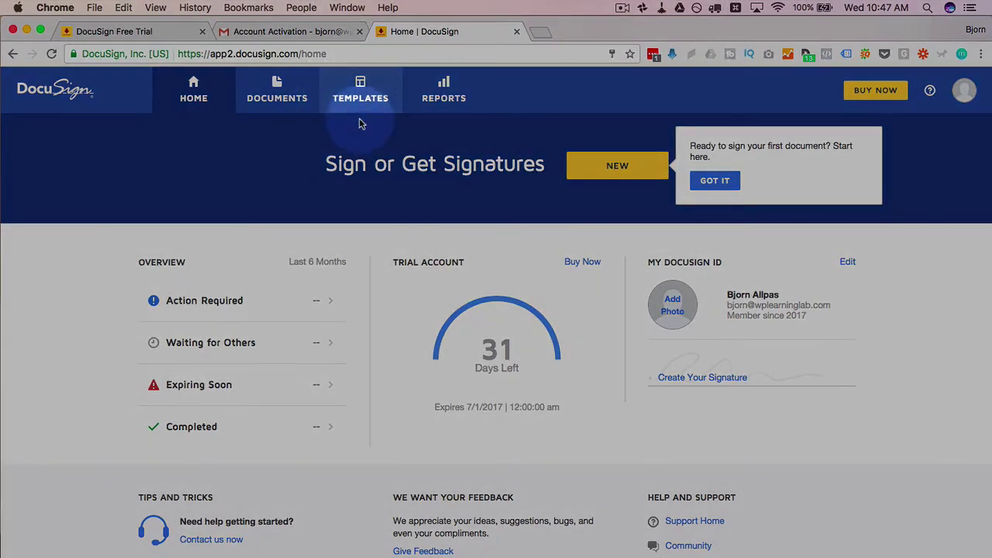
Go to My Templates and show the New menu's Create and Upload Template options.
{"action": "left_click", "coordinate": [361, 100]}
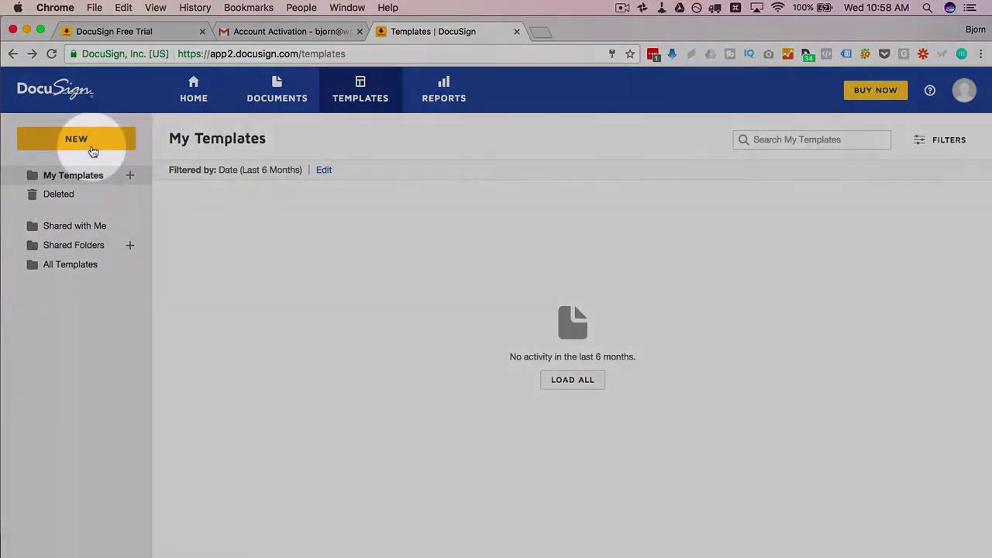
{"action": "left_click", "coordinate": [76, 146]}
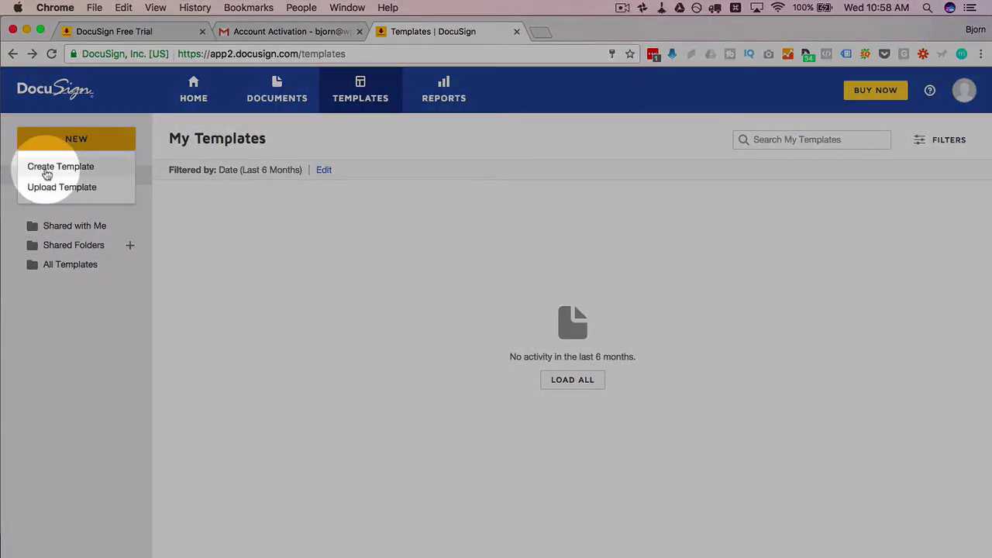
Create a new template named 'WPLearningLab Service Contract' with the same text as description.
{"action": "left_click", "coordinate": [46, 174]}
{"action": "triple_click", "coordinate": [65, 156]}
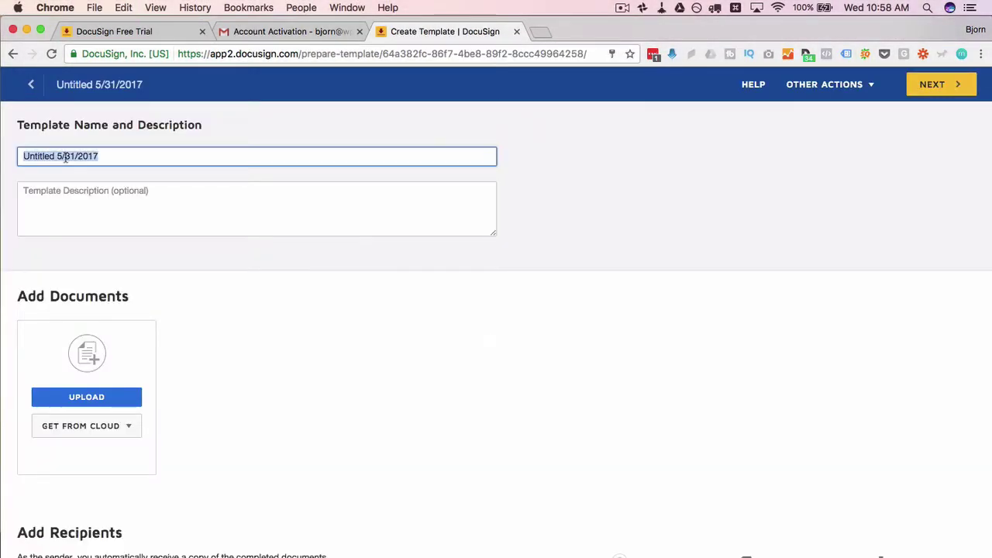
{"action": "key", "text": "super+v"}
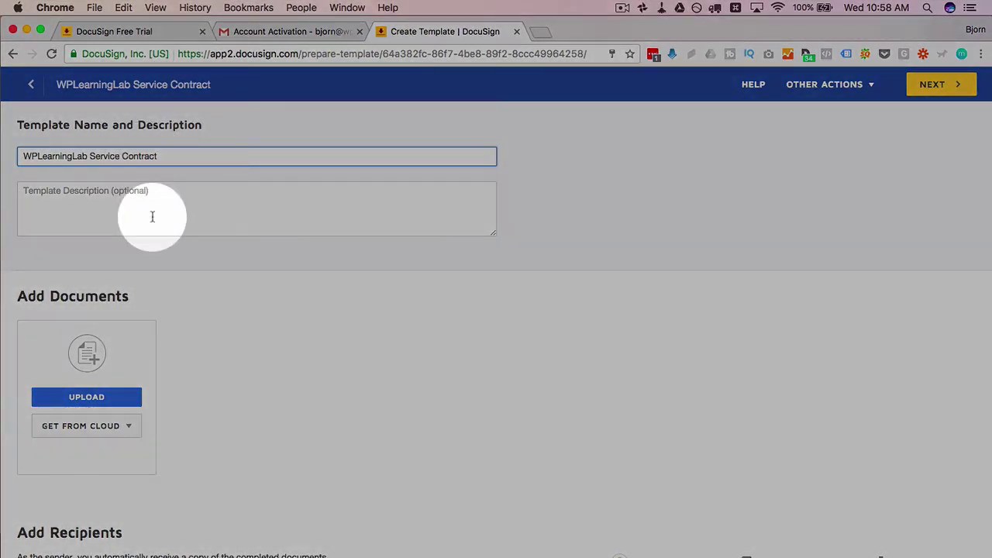
{"action": "left_click", "coordinate": [151, 215]}
{"action": "key", "text": "super+v"}
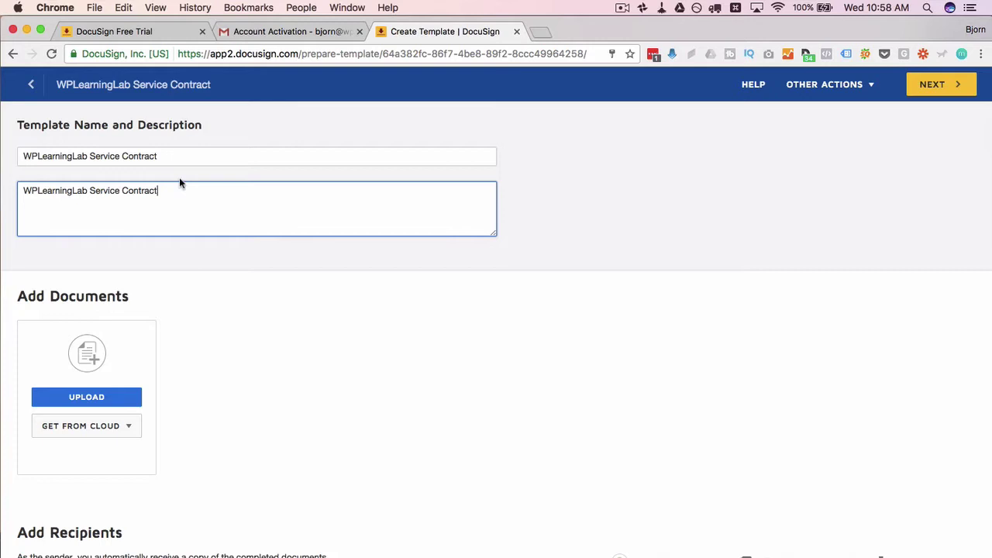
{"action": "left_click", "coordinate": [206, 261]}
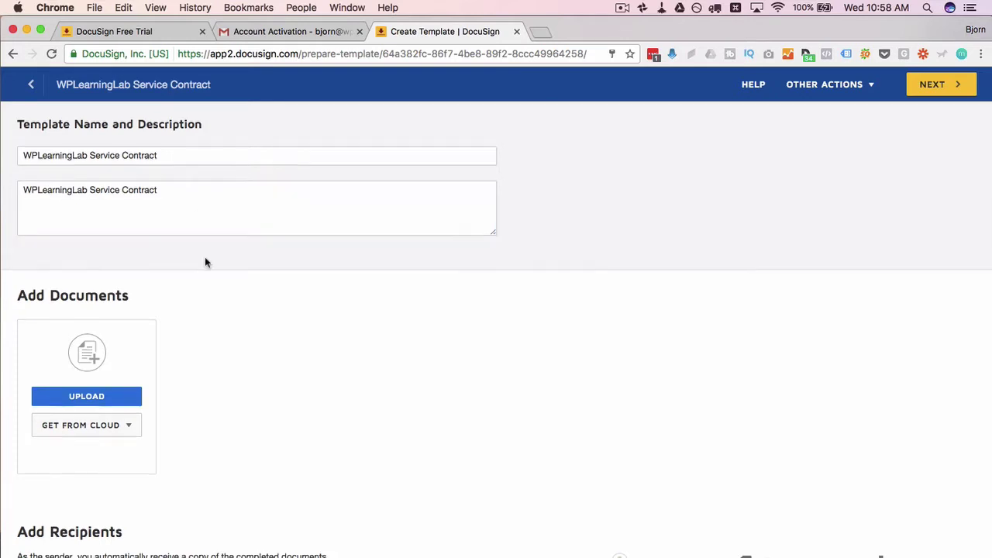
{"action": "scroll", "coordinate": [206, 262], "scroll_direction": "down", "scroll_amount": 3}
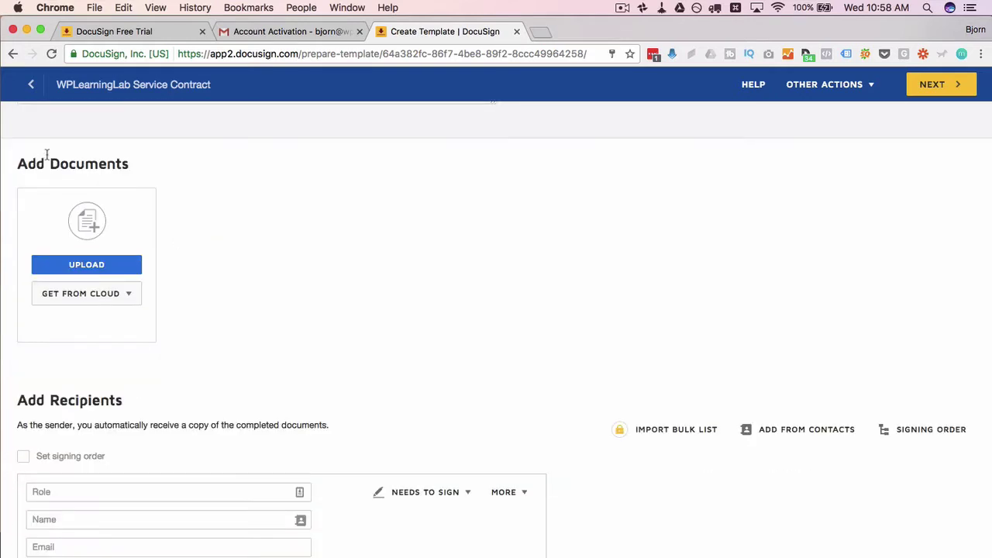
Upload the Service Contract file from the Documents folder into the template.
{"action": "left_click", "coordinate": [88, 268]}
{"action": "left_click", "coordinate": [124, 295]}
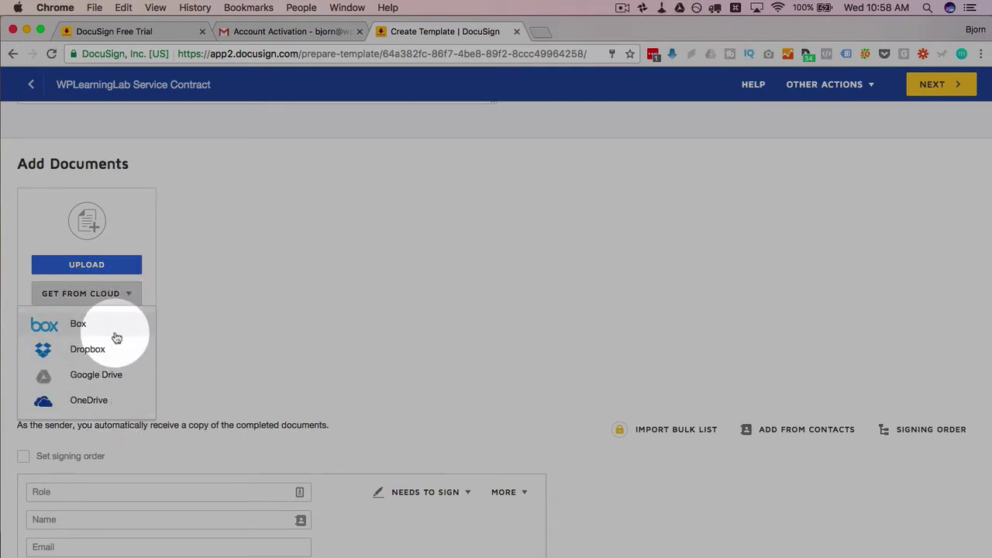
{"action": "left_click", "coordinate": [95, 267]}
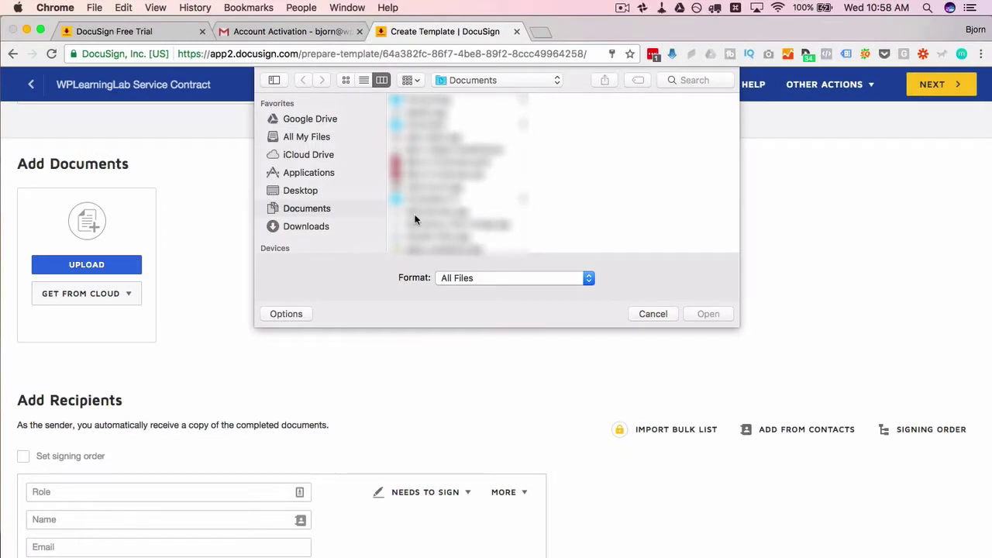
{"action": "left_click", "coordinate": [415, 220]}
{"action": "scroll", "coordinate": [421, 222], "scroll_direction": "down", "scroll_amount": 2}
{"action": "left_click", "coordinate": [422, 222]}
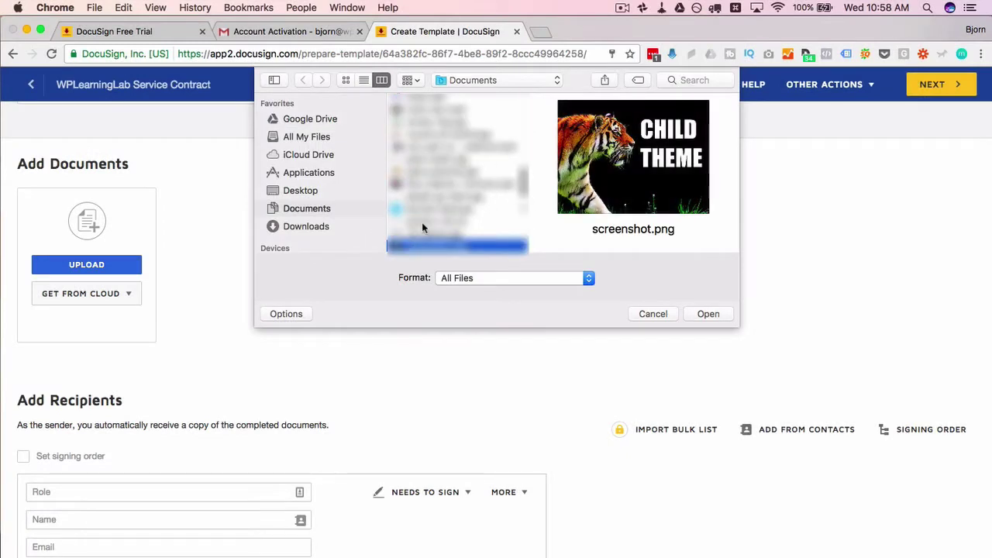
{"action": "scroll", "coordinate": [424, 222], "scroll_direction": "down", "scroll_amount": 2}
{"action": "left_click", "coordinate": [449, 208]}
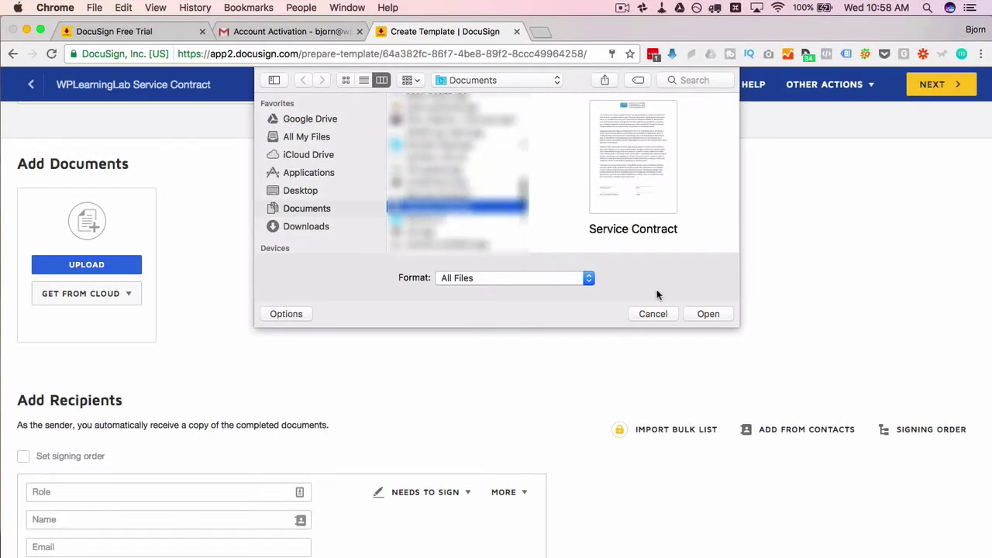
{"action": "left_click", "coordinate": [708, 314]}
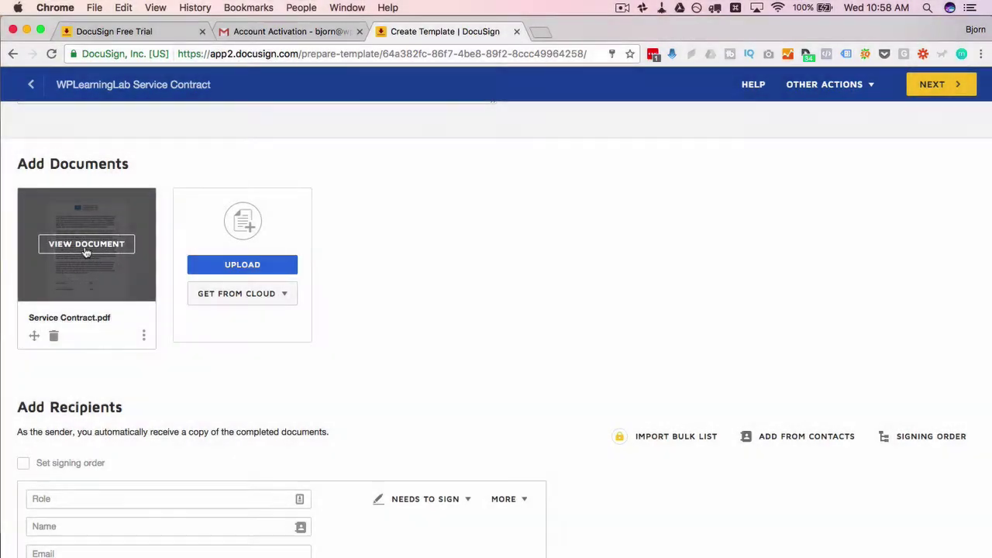
{"action": "left_click", "coordinate": [86, 245]}
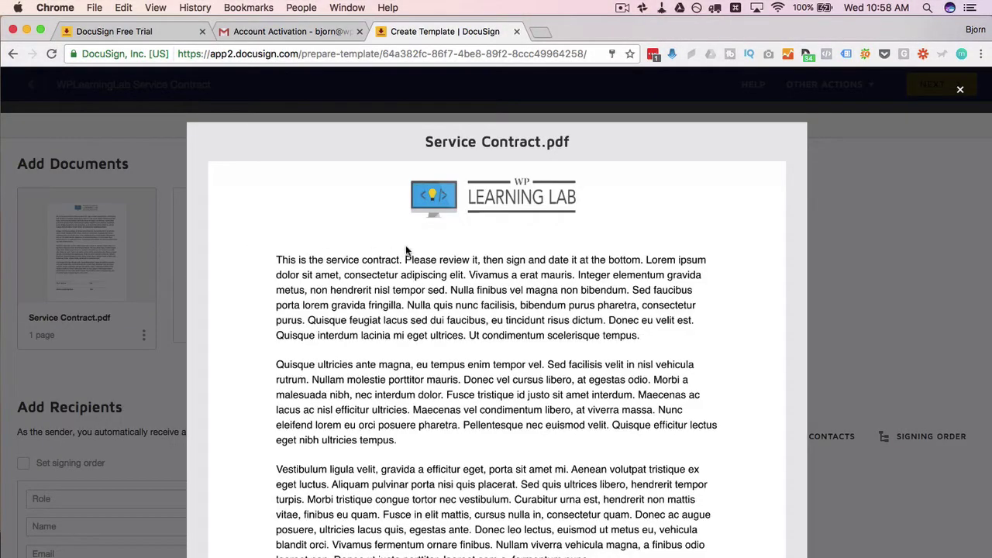
{"action": "scroll", "coordinate": [405, 214], "scroll_direction": "down", "scroll_amount": 3}
{"action": "scroll", "coordinate": [405, 214], "scroll_direction": "down", "scroll_amount": 10}
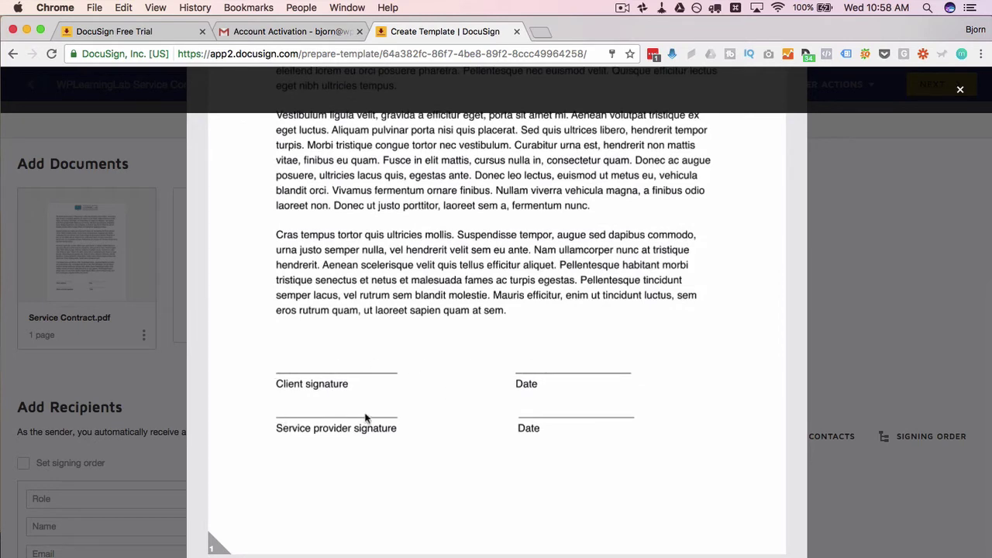
{"action": "left_click", "coordinate": [156, 406]}
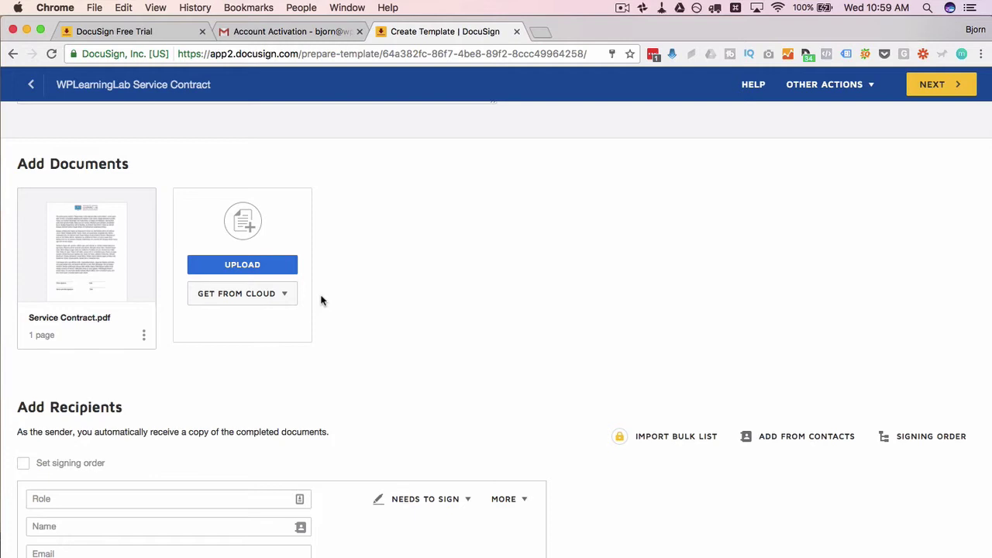
{"action": "scroll", "coordinate": [353, 313], "scroll_direction": "down", "scroll_amount": 1}
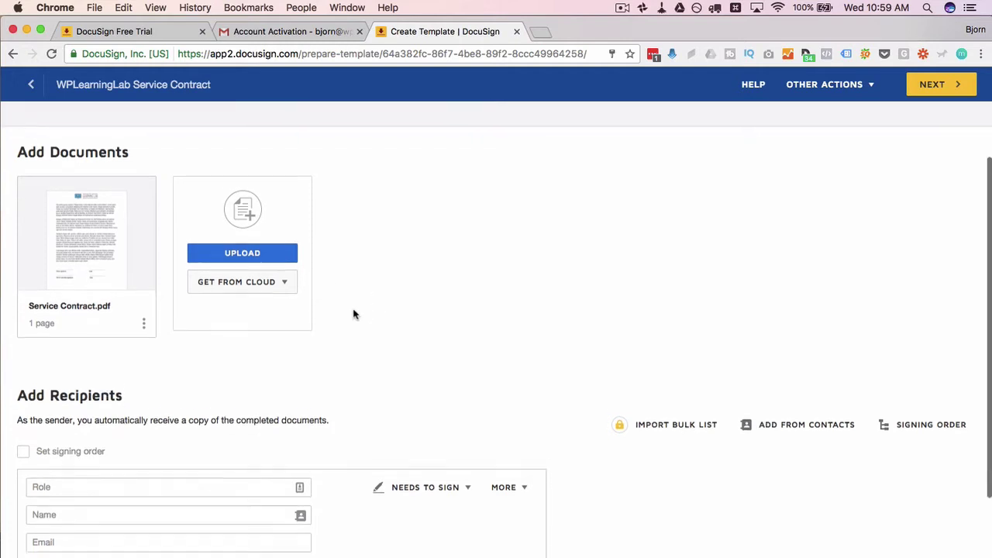
{"action": "scroll", "coordinate": [354, 313], "scroll_direction": "down", "scroll_amount": 5}
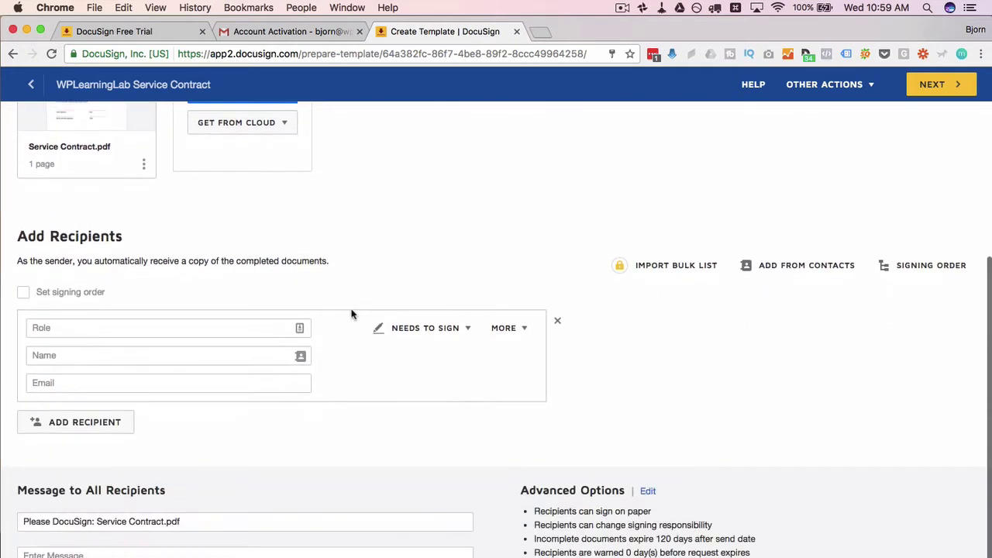
Give recipient 1 the role Client, the client's name and e-mail, set to Needs to Sign.
{"action": "left_click", "coordinate": [79, 325]}
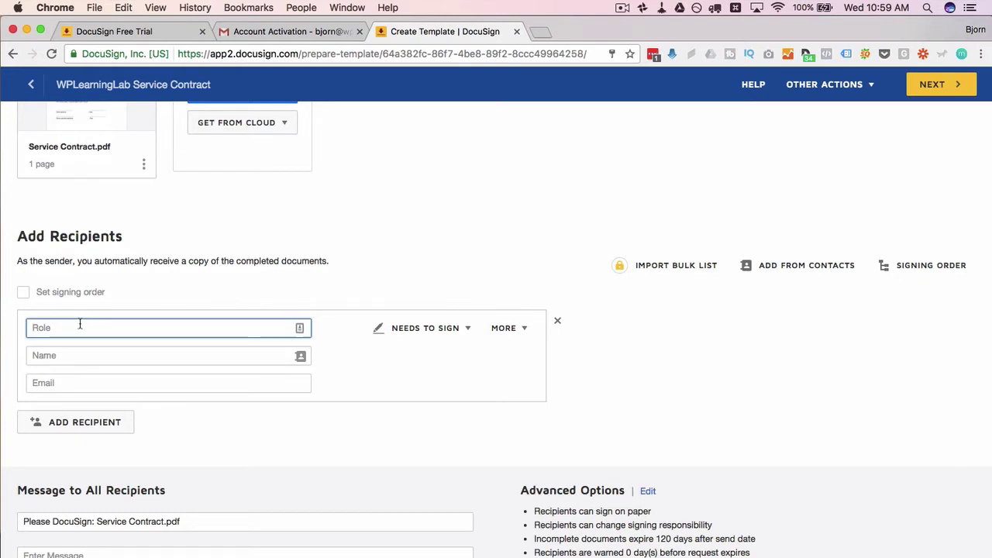
{"action": "type", "text": "Client"}
{"action": "left_click", "coordinate": [155, 355]}
{"action": "type", "text": "Bob"}
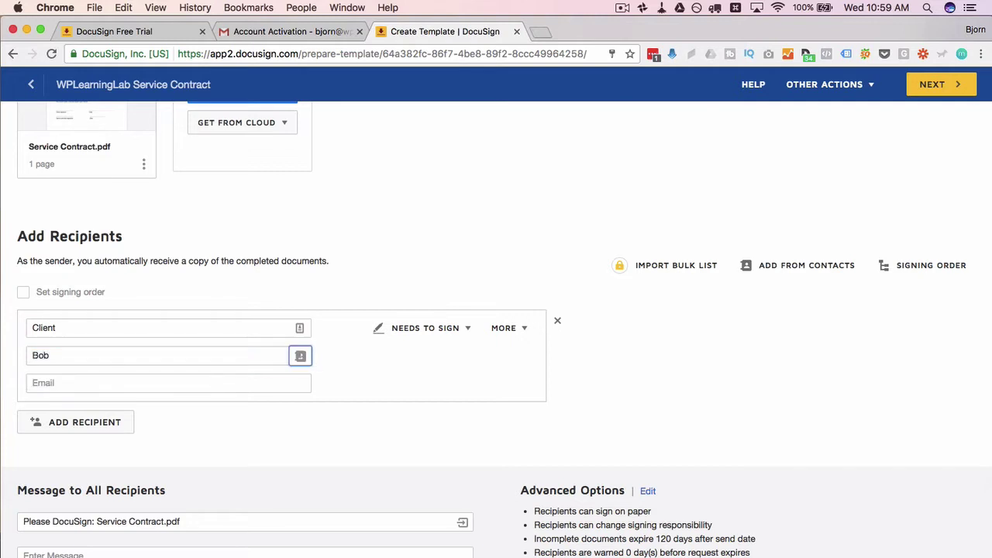
{"action": "key", "text": "Tab"}
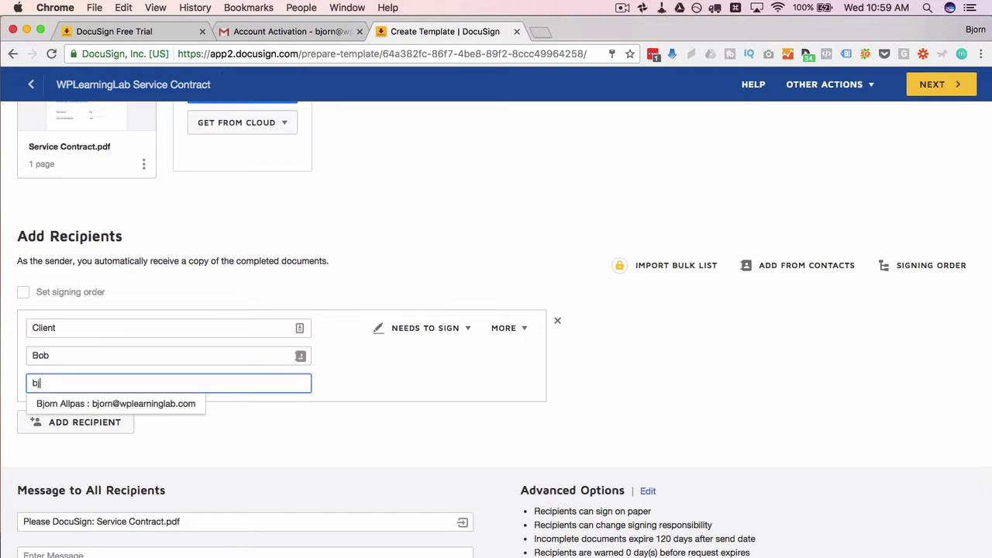
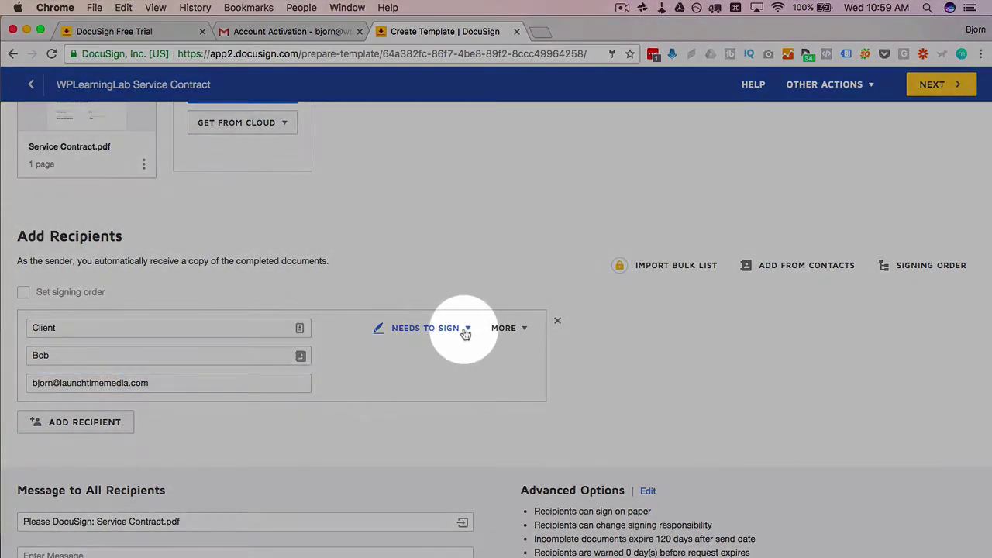
{"action": "left_click", "coordinate": [467, 329]}
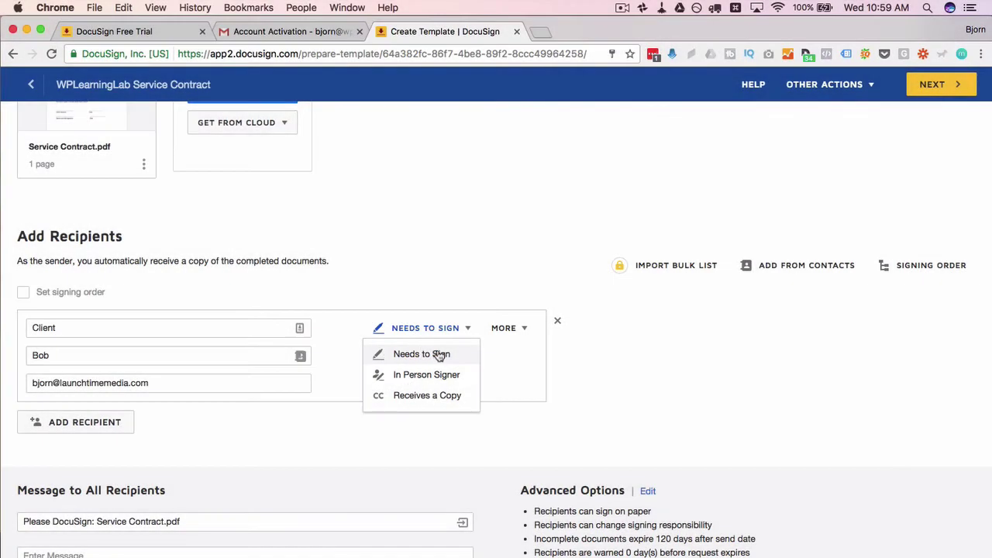
{"action": "left_click", "coordinate": [437, 354]}
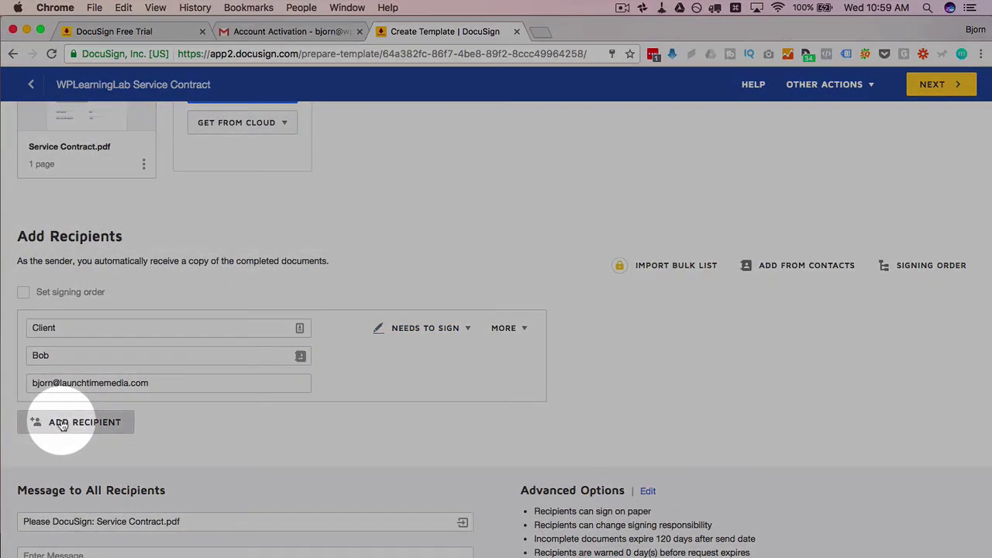
Add recipient 2 as Service Provider with the saved contact's name and e-mail, Needs to Sign.
{"action": "left_click", "coordinate": [62, 424]}
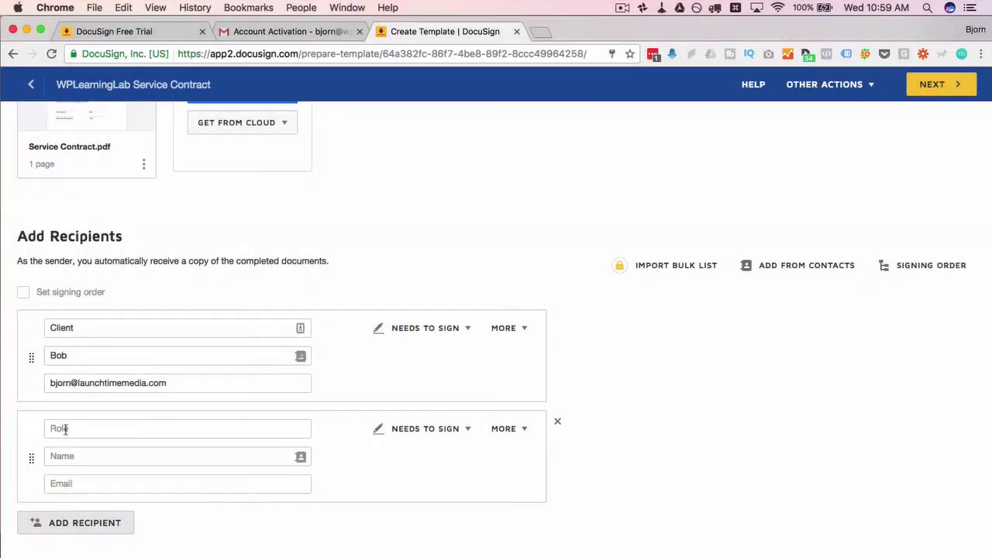
{"action": "left_click", "coordinate": [65, 430]}
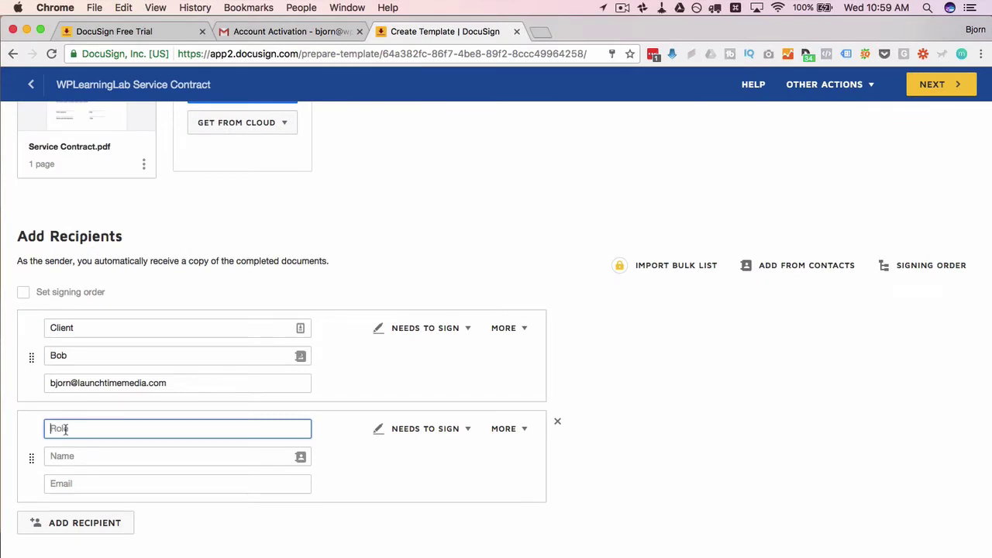
{"action": "type", "text": "Service Provider"}
{"action": "key", "text": "Tab"}
{"action": "type", "text": "Bjorn"}
{"action": "key", "text": "Tab"}
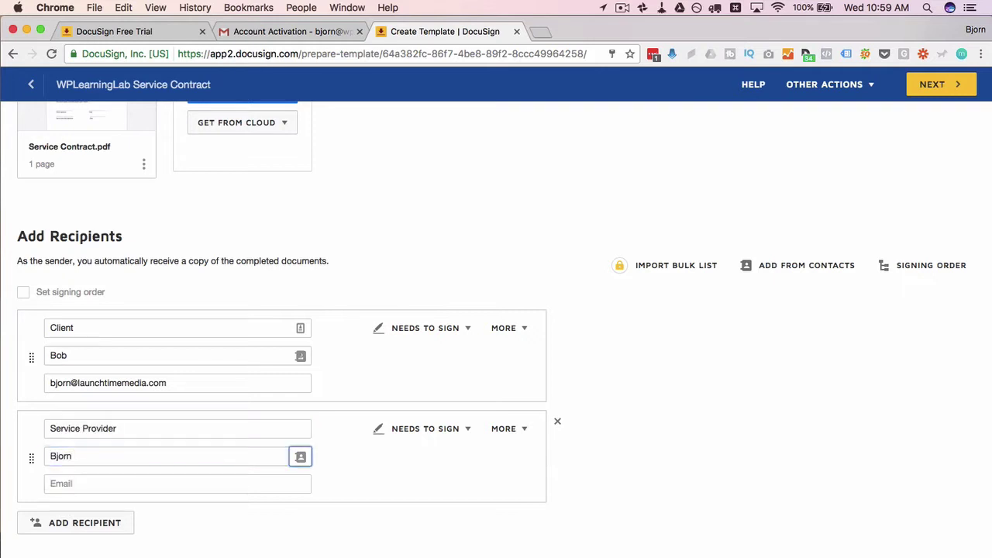
{"action": "key", "text": "Tab"}
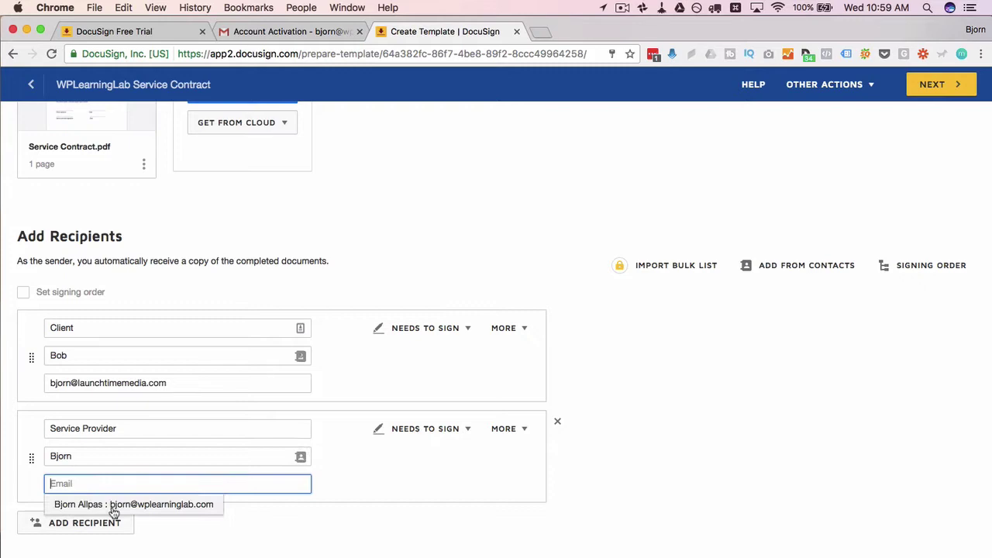
{"action": "left_click", "coordinate": [161, 504]}
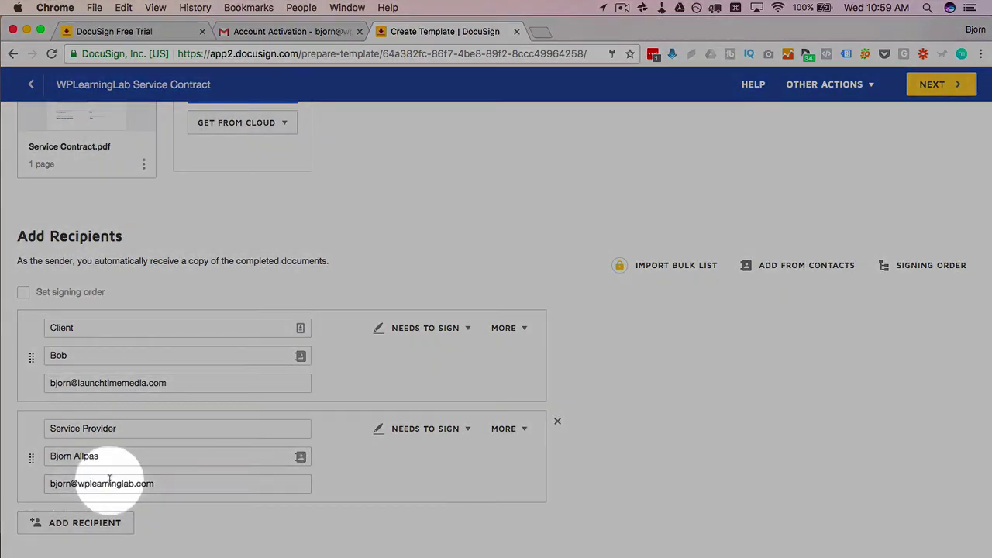
{"action": "double_click", "coordinate": [116, 484]}
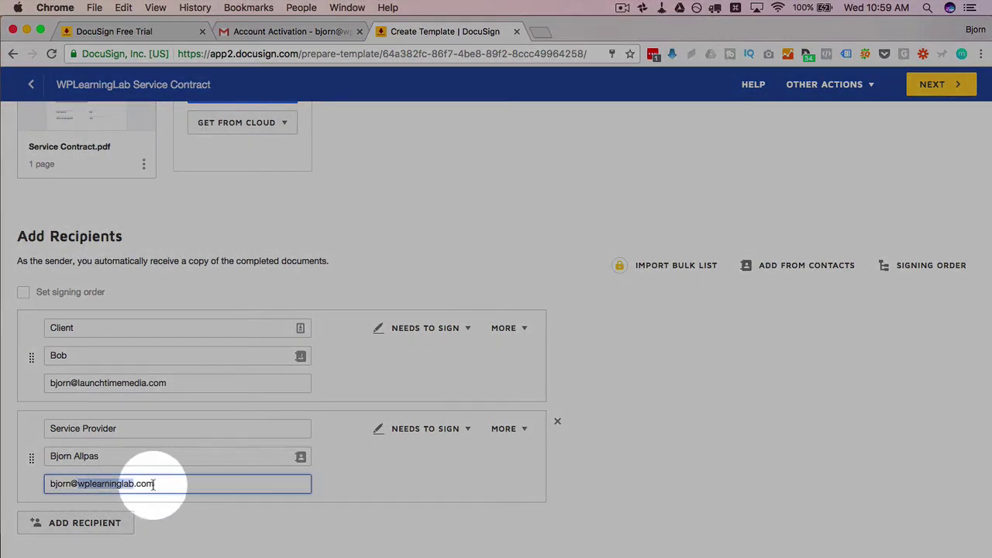
{"action": "left_click", "coordinate": [458, 430]}
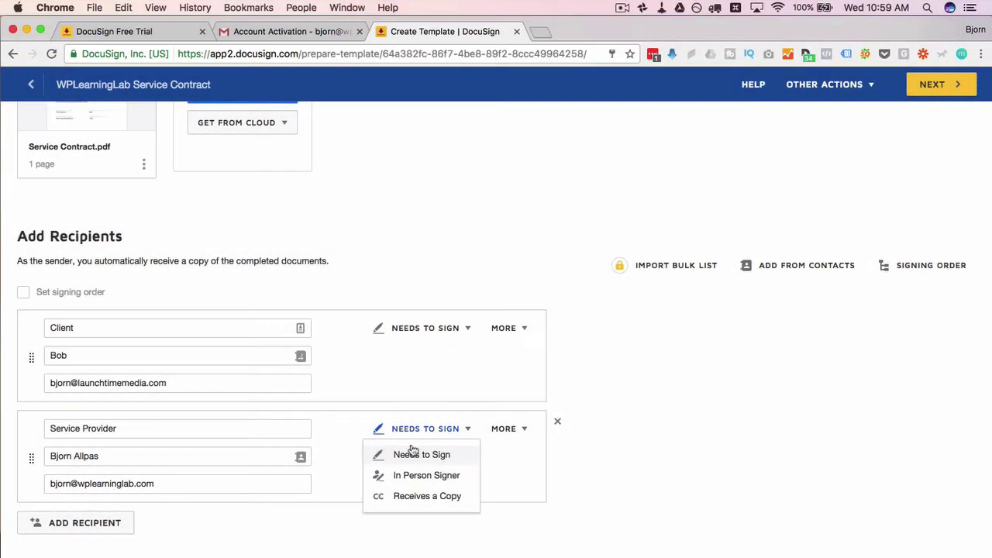
{"action": "left_click", "coordinate": [412, 453]}
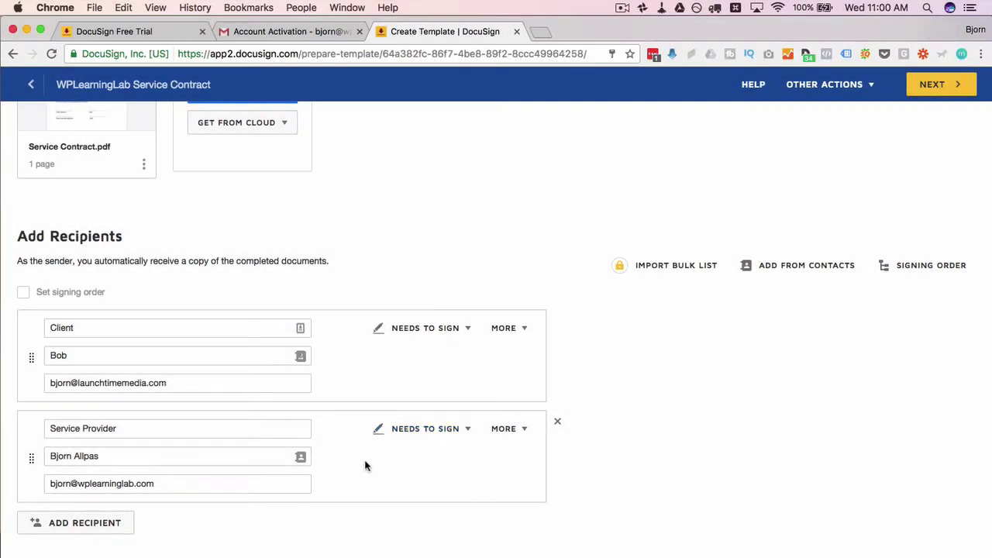
Enable Set signing order so the Client signs first and the Service Provider second.
{"action": "scroll", "coordinate": [127, 279], "scroll_direction": "down", "scroll_amount": 1}
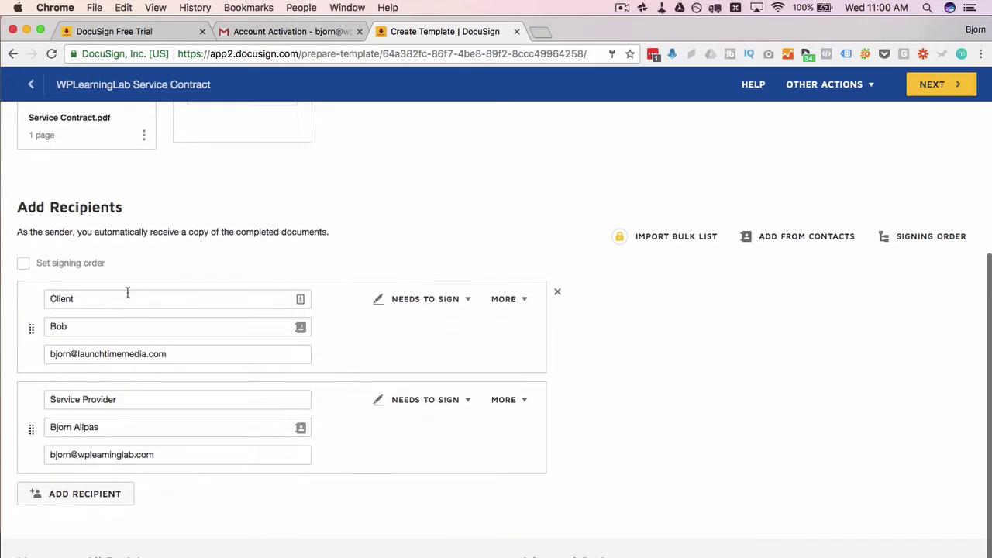
{"action": "left_click", "coordinate": [24, 264]}
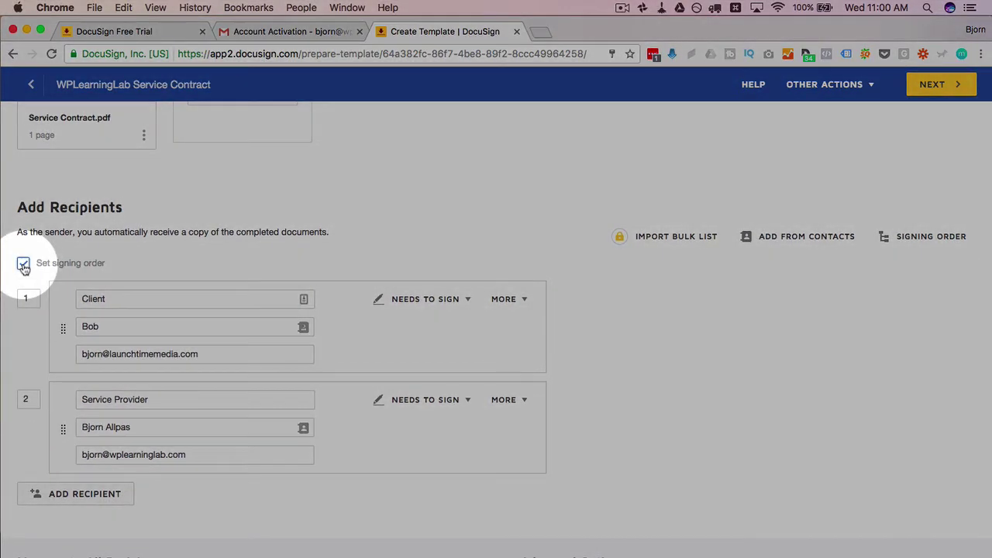
{"action": "double_click", "coordinate": [22, 297]}
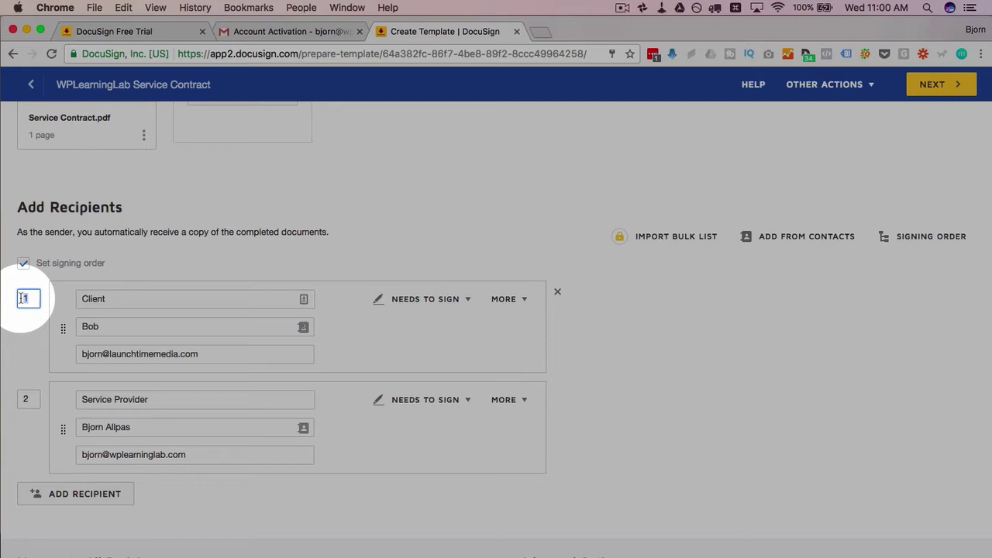
{"action": "left_click", "coordinate": [22, 395]}
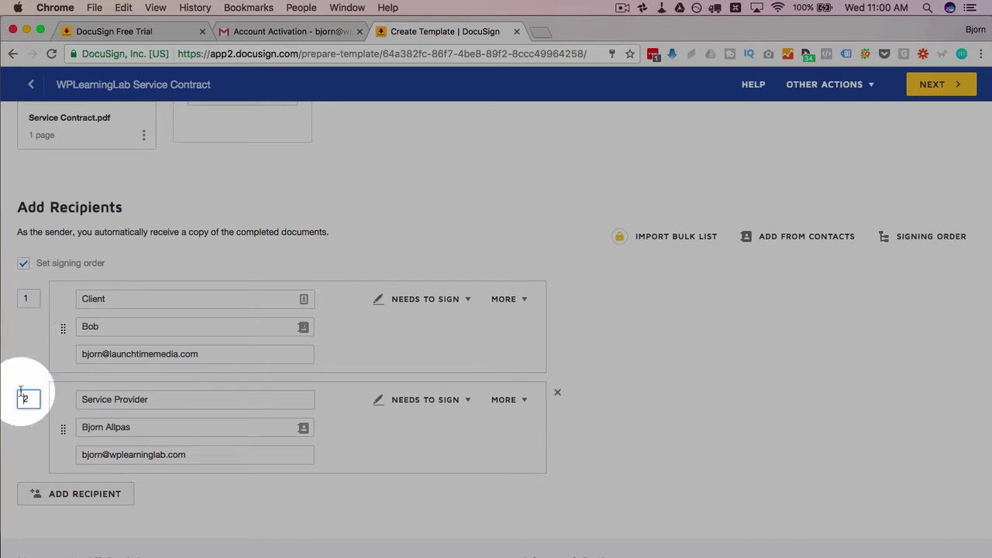
{"action": "scroll", "coordinate": [35, 377], "scroll_direction": "up", "scroll_amount": 3}
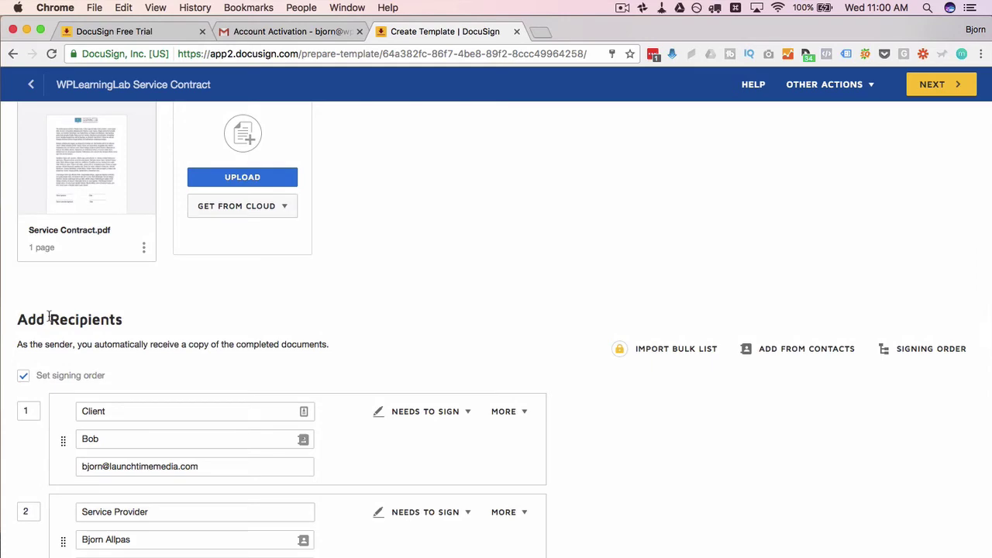
{"action": "scroll", "coordinate": [48, 316], "scroll_direction": "down", "scroll_amount": 4}
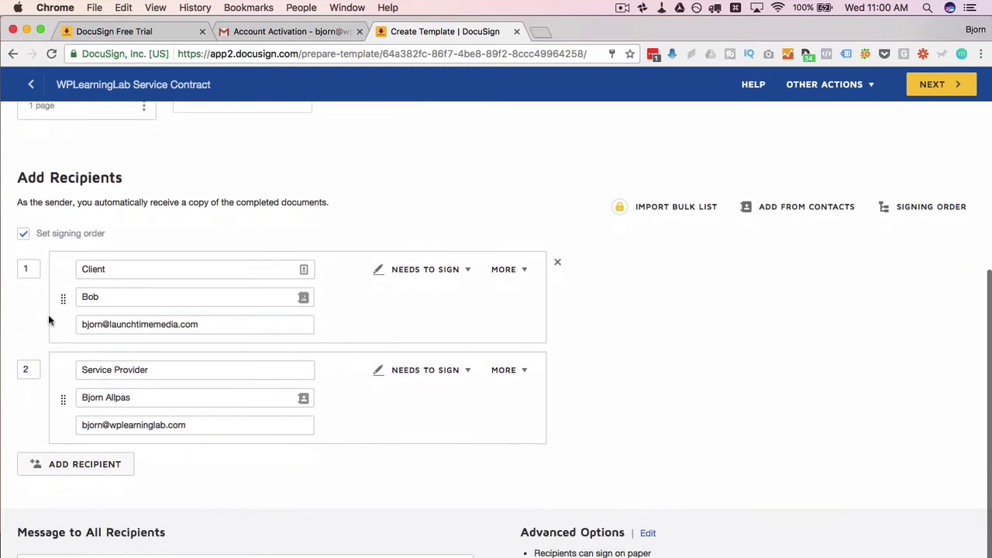
{"action": "scroll", "coordinate": [48, 315], "scroll_direction": "down", "scroll_amount": 1}
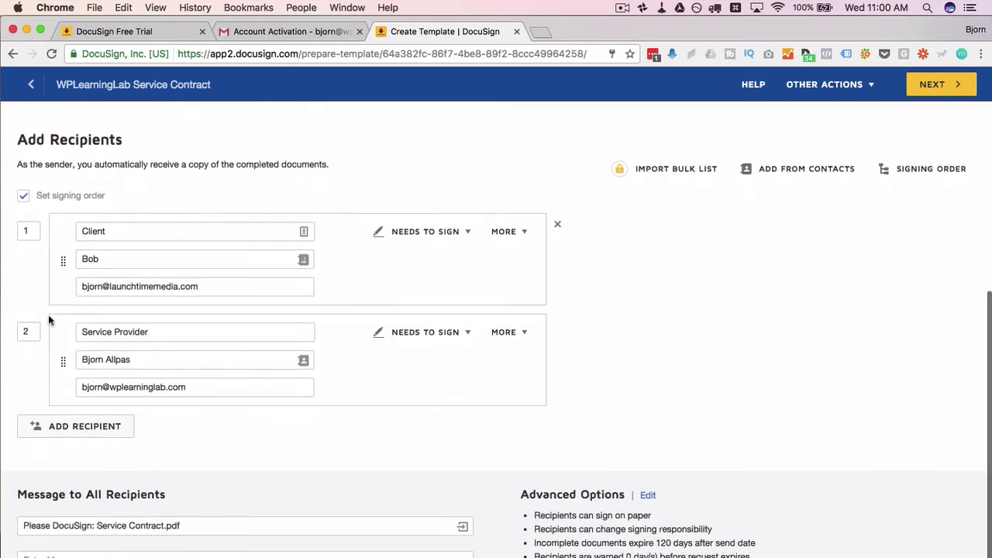
{"action": "left_click", "coordinate": [67, 432]}
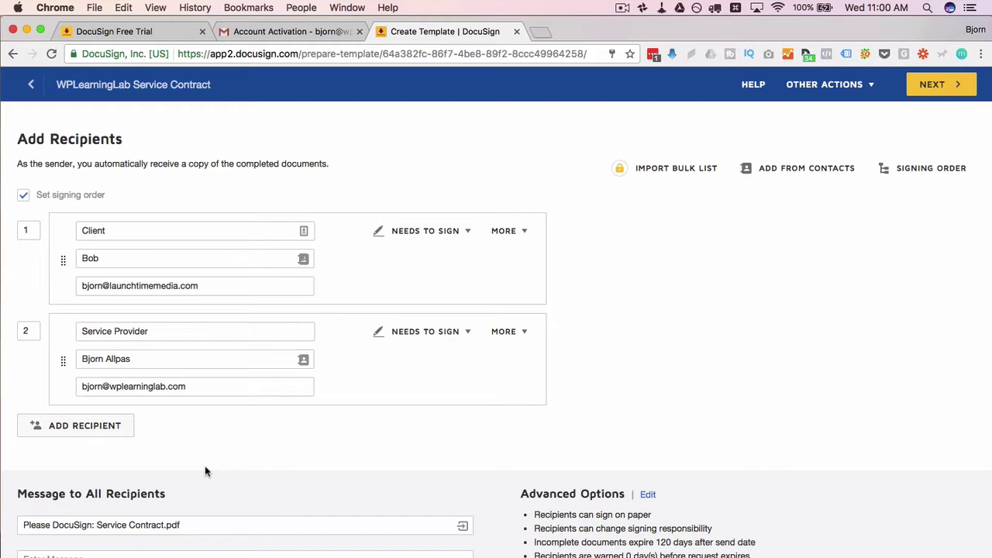
Keep the subject 'Please DocuSign: Service Contract.pdf' and write the message 'Please sign.'.
{"action": "scroll", "coordinate": [205, 470], "scroll_direction": "down", "scroll_amount": 2}
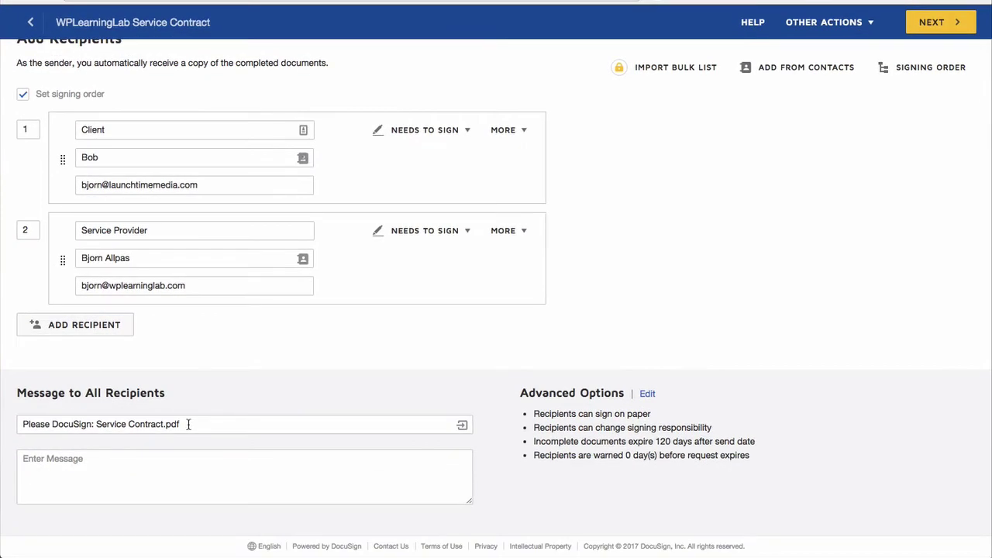
{"action": "left_click", "coordinate": [186, 424]}
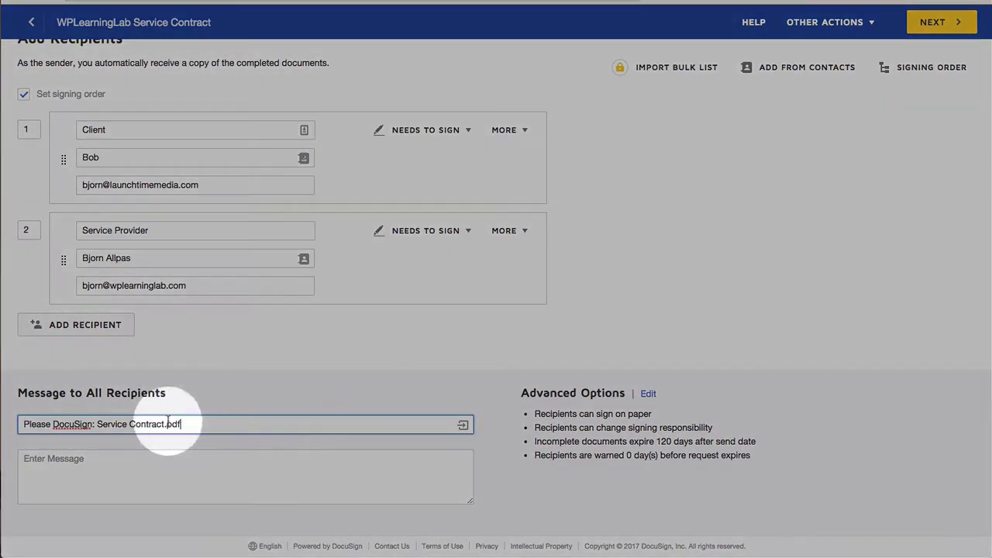
{"action": "mouse_move", "coordinate": [186, 424]}
{"action": "left_mouse_down"}
{"action": "mouse_move", "coordinate": [33, 422]}
{"action": "mouse_move", "coordinate": [192, 424]}
{"action": "left_mouse_up"}
{"action": "left_click", "coordinate": [23, 426]}
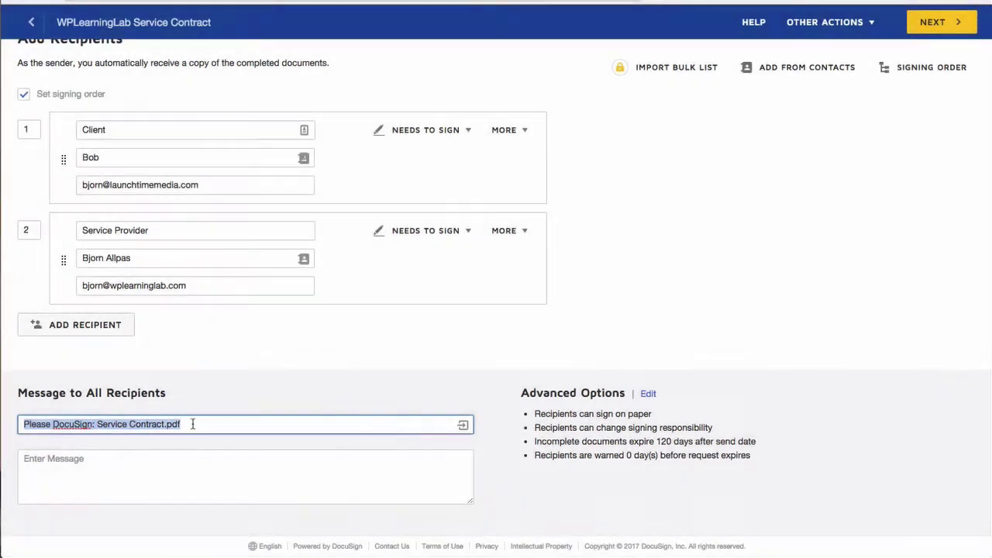
{"action": "left_click", "coordinate": [121, 470]}
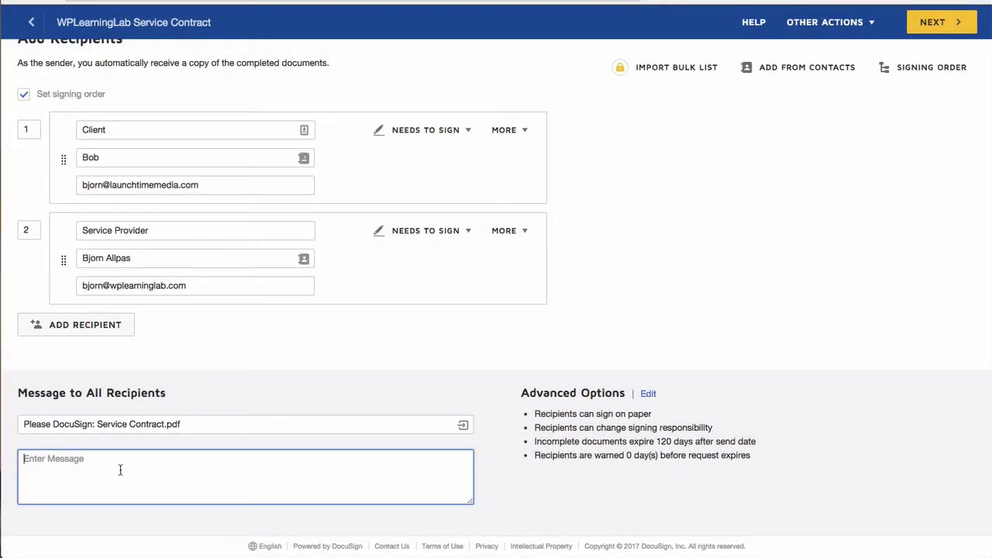
{"action": "type", "text": "Please sign."}
{"action": "scroll", "coordinate": [649, 366], "scroll_direction": "up", "scroll_amount": 3}
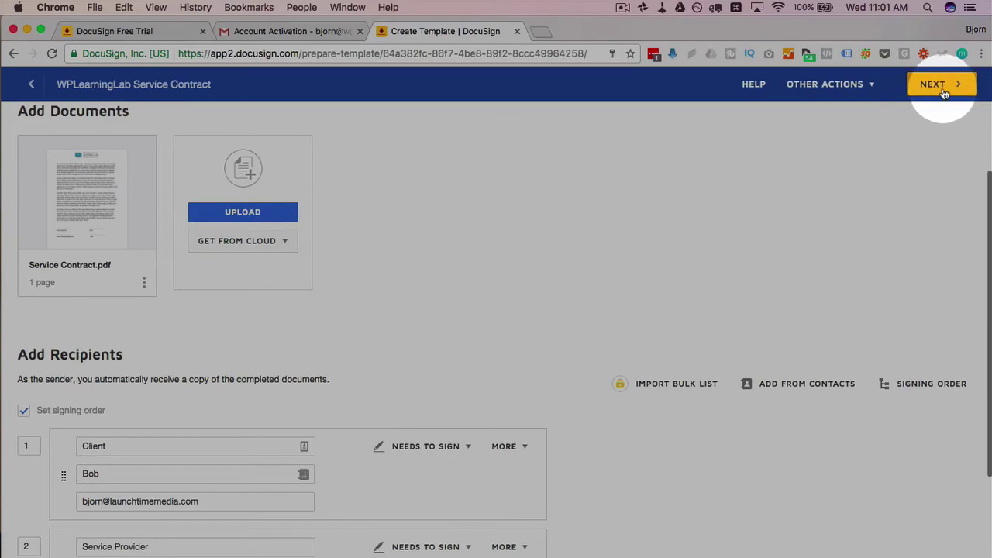
Advance to field placement, scroll to the signature lines, and review Custom Fields and recipients.
{"action": "left_click", "coordinate": [939, 85]}
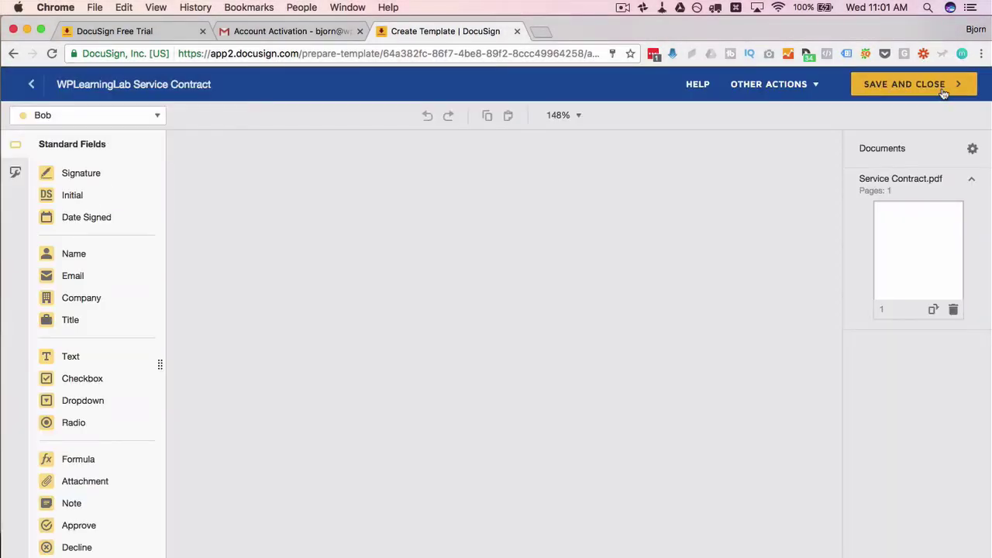
{"action": "scroll", "coordinate": [243, 217], "scroll_direction": "down", "scroll_amount": 5}
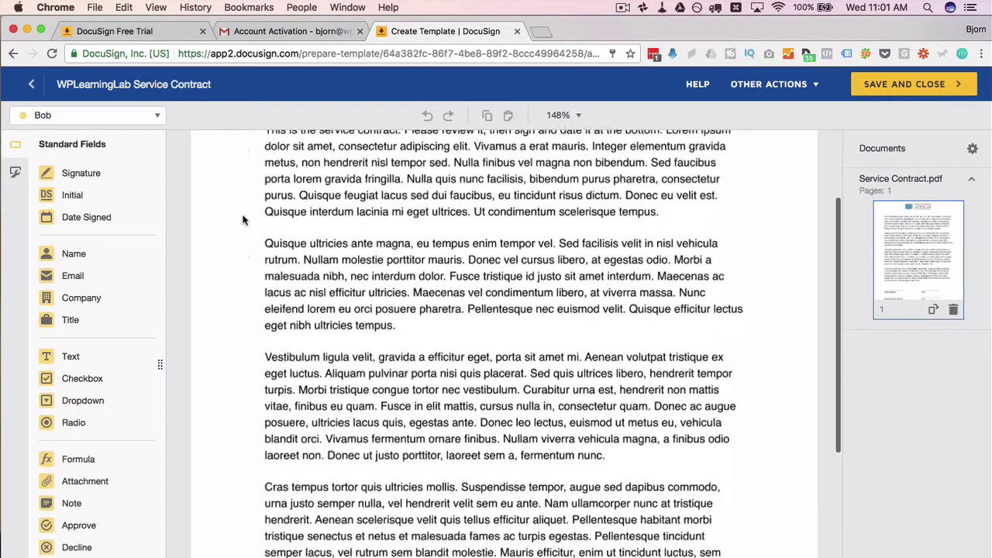
{"action": "scroll", "coordinate": [243, 217], "scroll_direction": "down", "scroll_amount": 4}
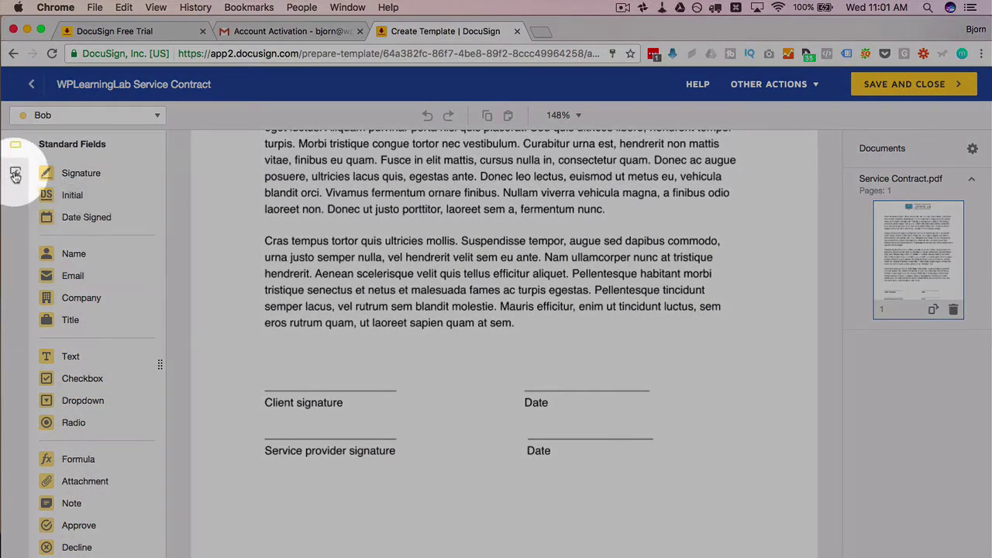
{"action": "left_click", "coordinate": [15, 175]}
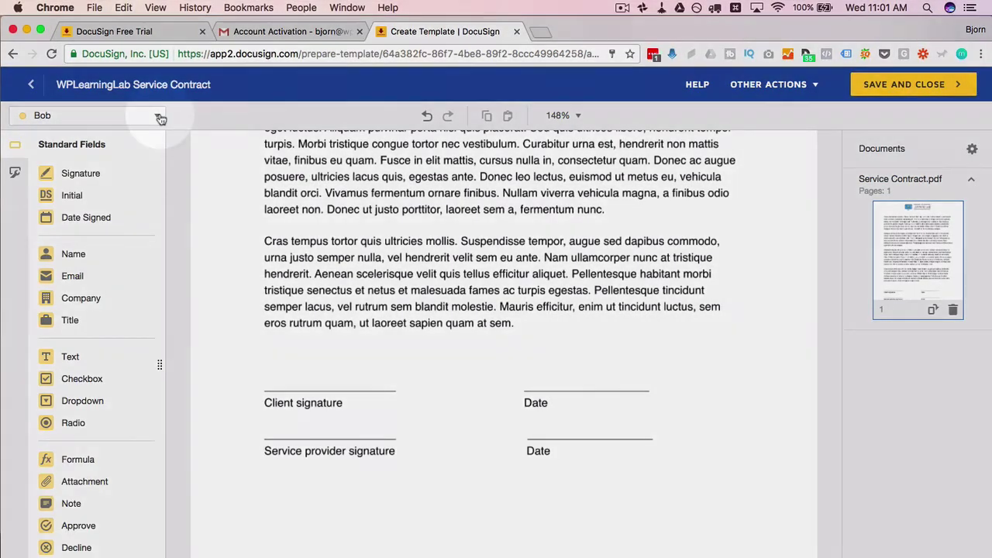
{"action": "left_click", "coordinate": [158, 116]}
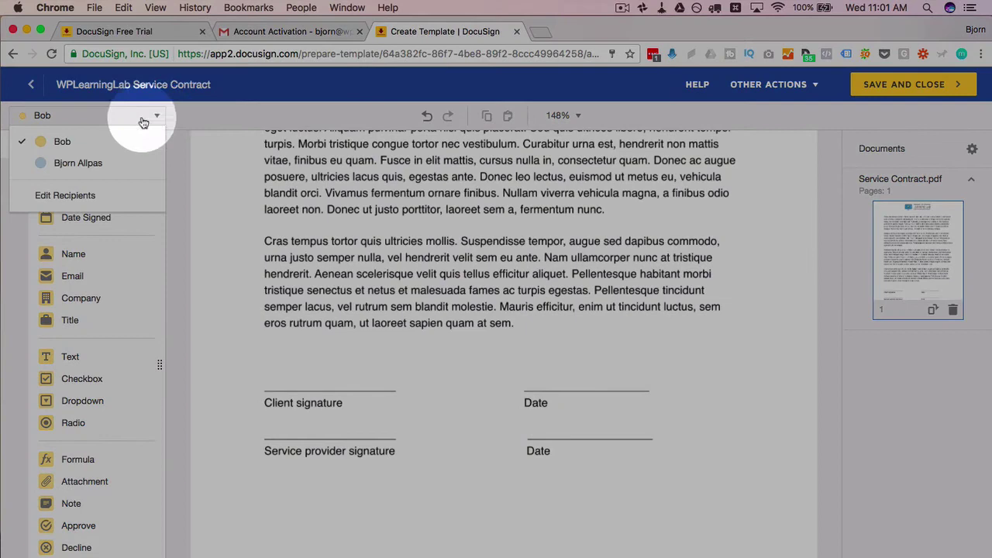
For the Client, place a Signature field on the signature line and Date Signed above the Date line.
{"action": "left_click", "coordinate": [65, 149]}
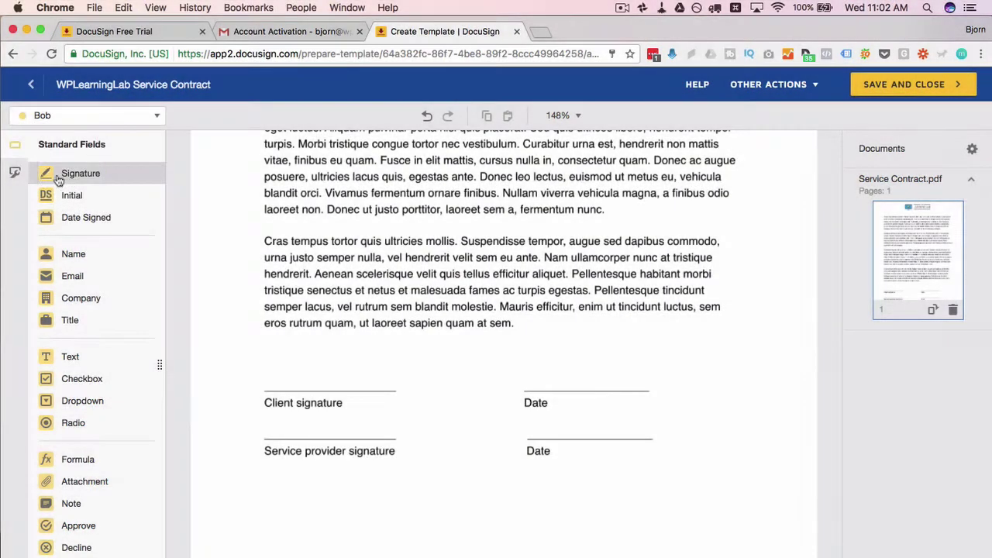
{"action": "mouse_move", "coordinate": [54, 175]}
{"action": "left_mouse_down"}
{"action": "mouse_move", "coordinate": [44, 208]}
{"action": "mouse_move", "coordinate": [174, 302]}
{"action": "mouse_move", "coordinate": [269, 352]}
{"action": "left_mouse_up"}
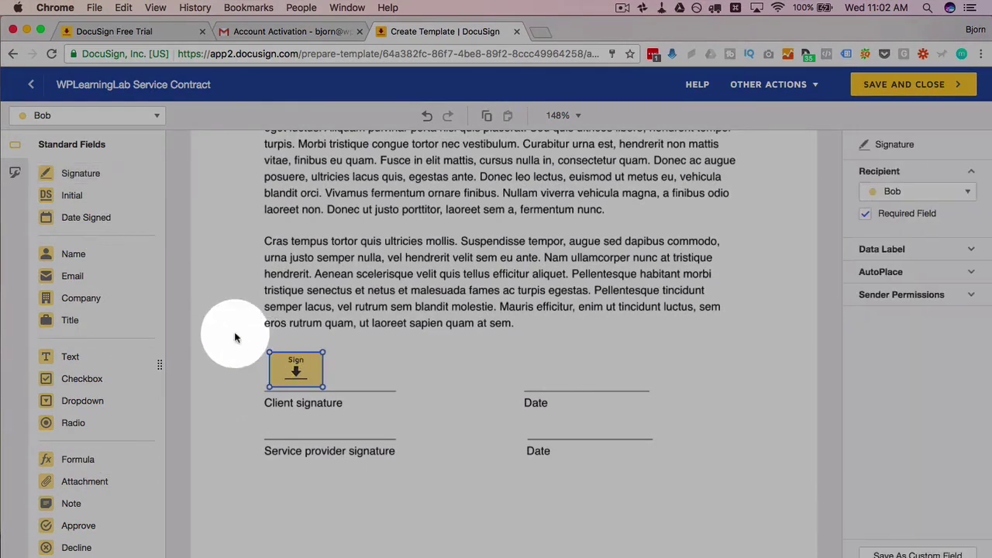
{"action": "left_click_drag", "start_coordinate": [83, 218], "coordinate": [567, 377]}
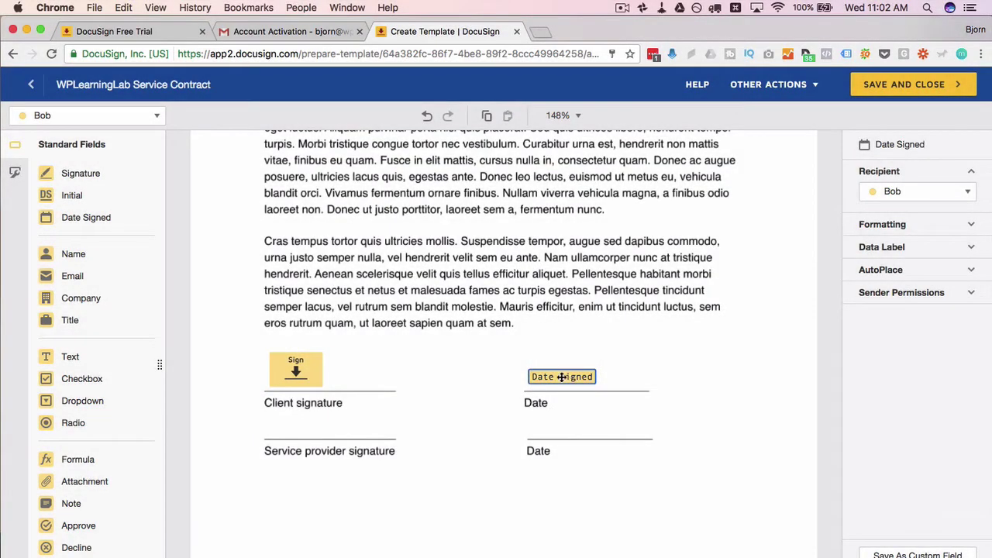
Check the Client's field settings, leaving the signature field's Required Field checked.
{"action": "left_click_drag", "start_coordinate": [299, 372], "coordinate": [327, 373]}
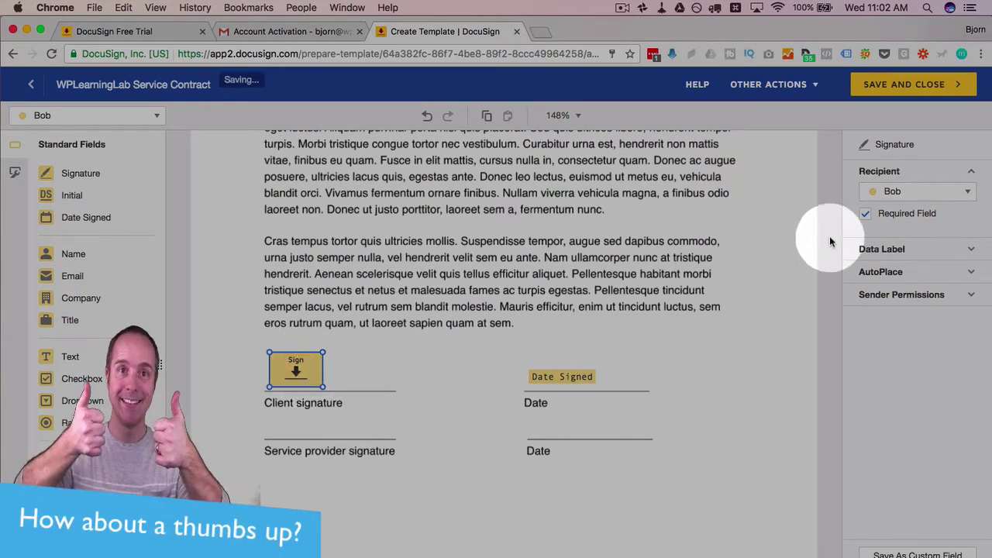
{"action": "left_click", "coordinate": [865, 214]}
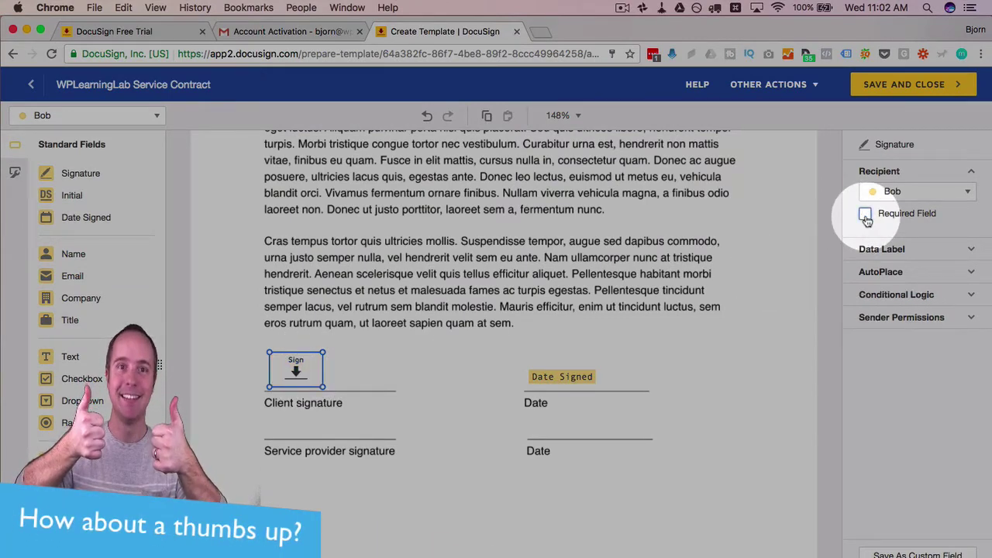
{"action": "left_click", "coordinate": [865, 216]}
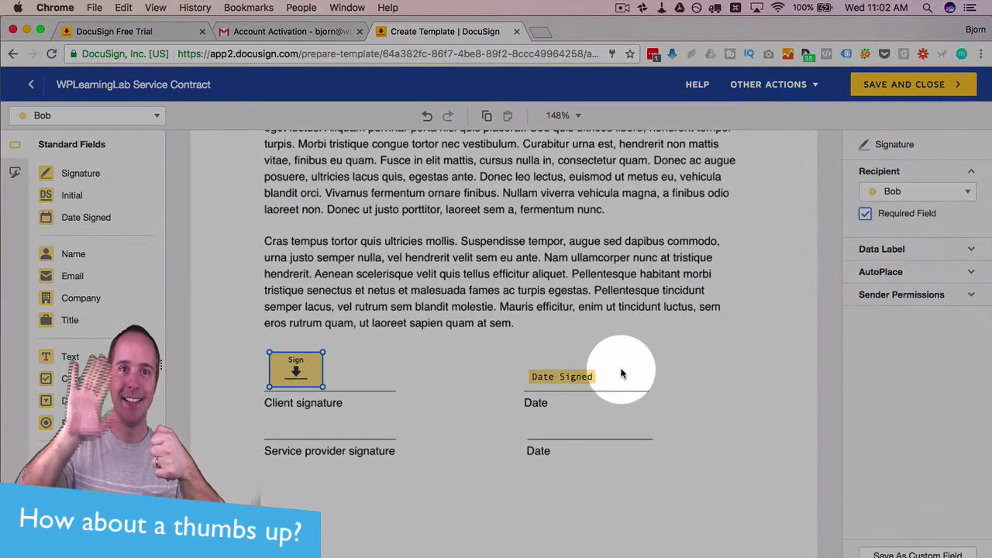
{"action": "left_click", "coordinate": [571, 377]}
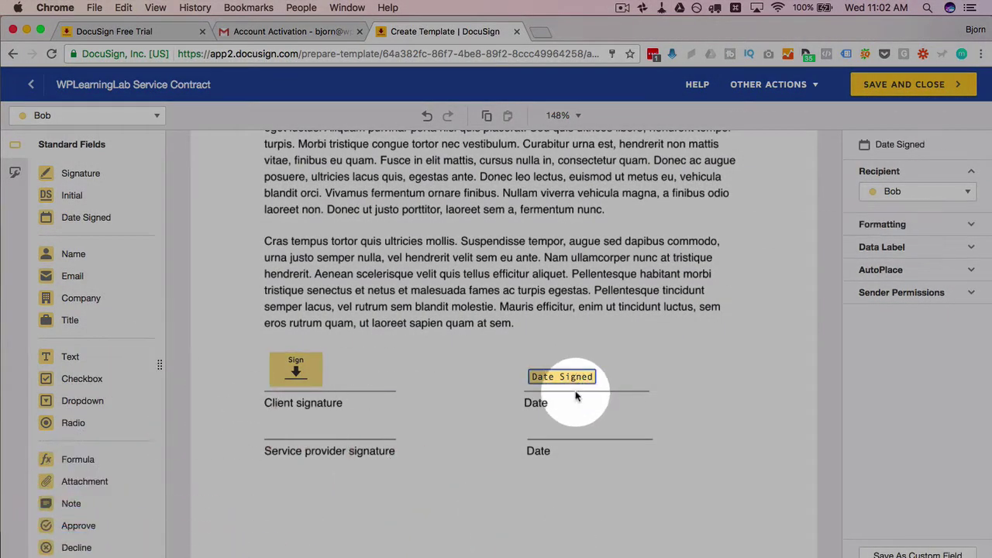
{"action": "left_click", "coordinate": [296, 364]}
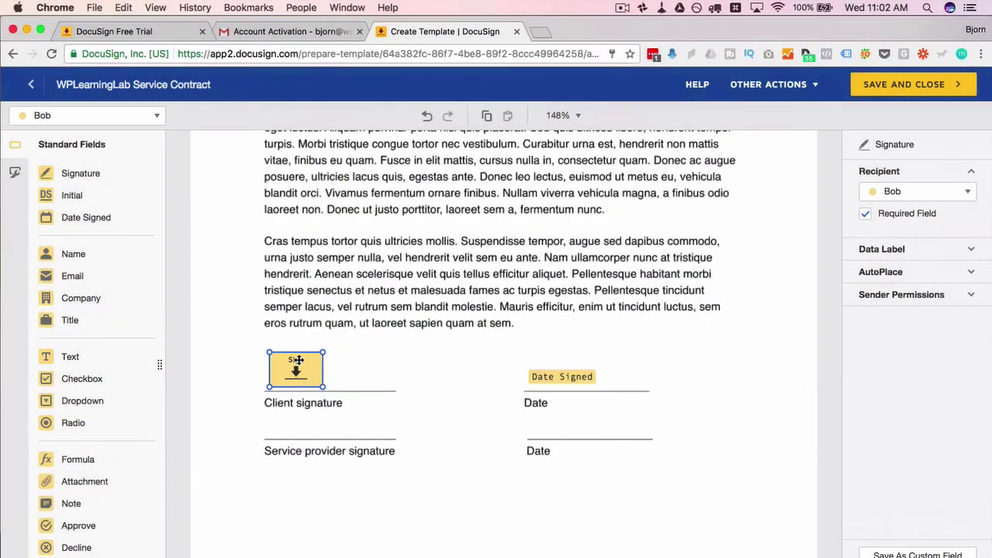
{"action": "left_click", "coordinate": [279, 330]}
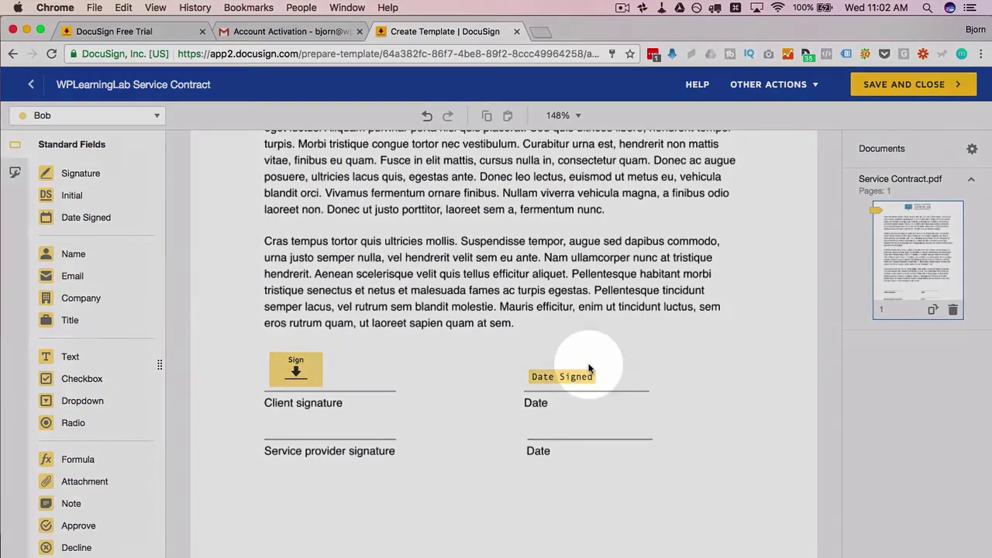
Switch to the Service Provider and place Signature and Date Signed fields on the Service provider lines.
{"action": "left_click", "coordinate": [156, 116]}
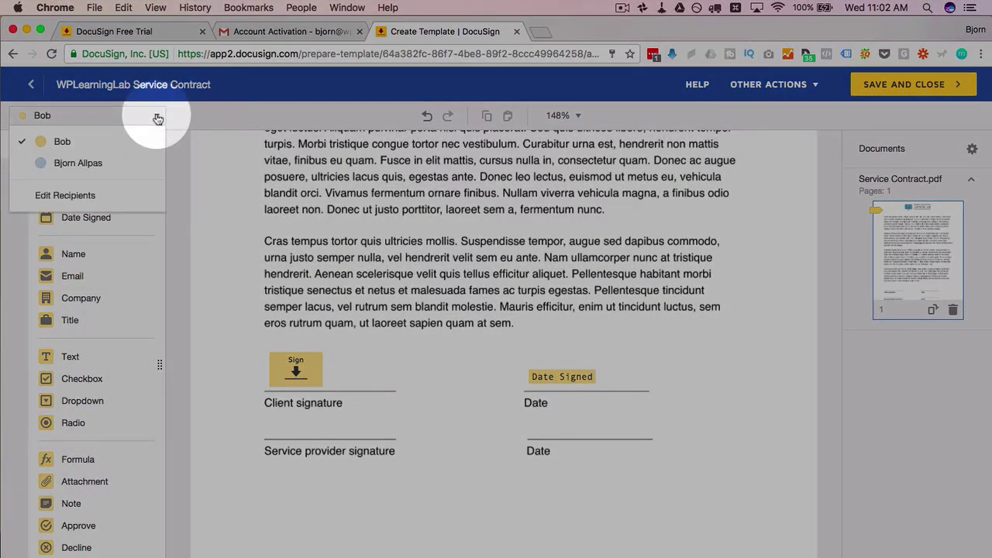
{"action": "left_click", "coordinate": [81, 165]}
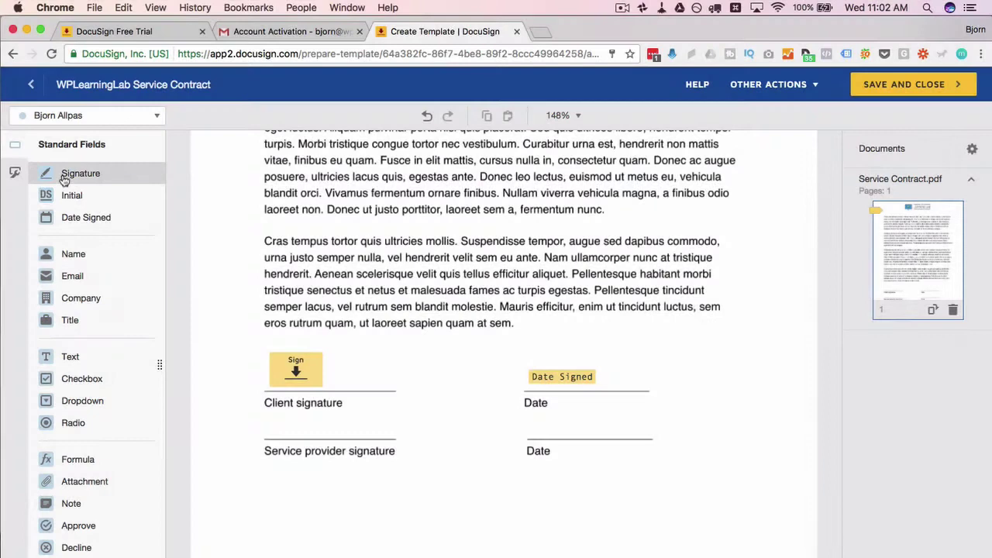
{"action": "mouse_move", "coordinate": [59, 178]}
{"action": "left_mouse_down"}
{"action": "mouse_move", "coordinate": [54, 186]}
{"action": "mouse_move", "coordinate": [216, 326]}
{"action": "mouse_move", "coordinate": [275, 409]}
{"action": "mouse_move", "coordinate": [266, 409]}
{"action": "left_mouse_up"}
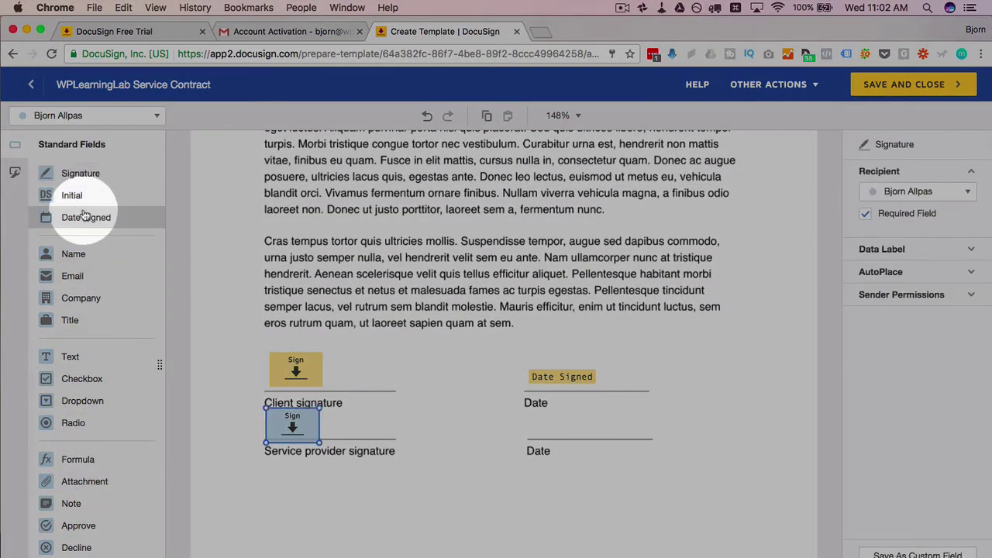
{"action": "left_click_drag", "start_coordinate": [81, 220], "coordinate": [533, 426]}
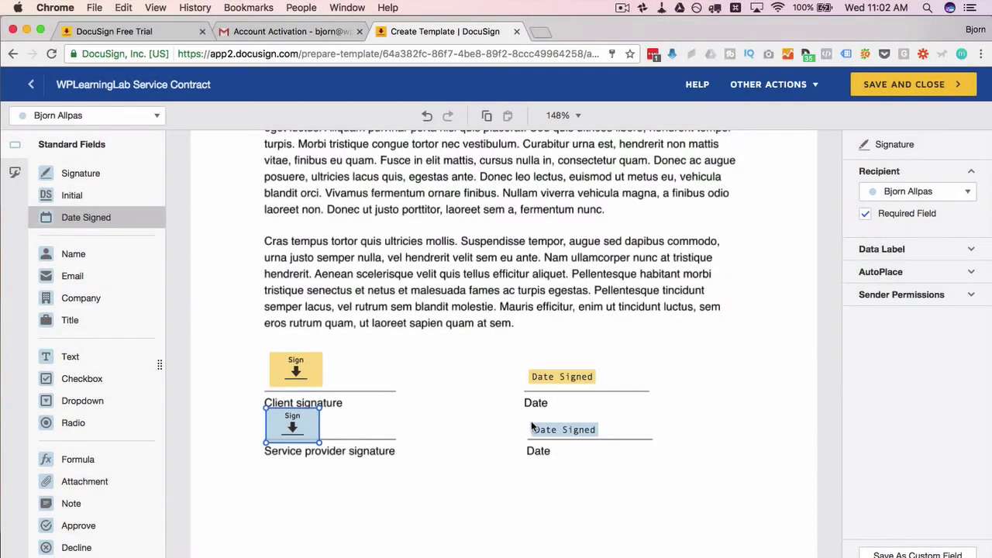
{"action": "left_click", "coordinate": [438, 462]}
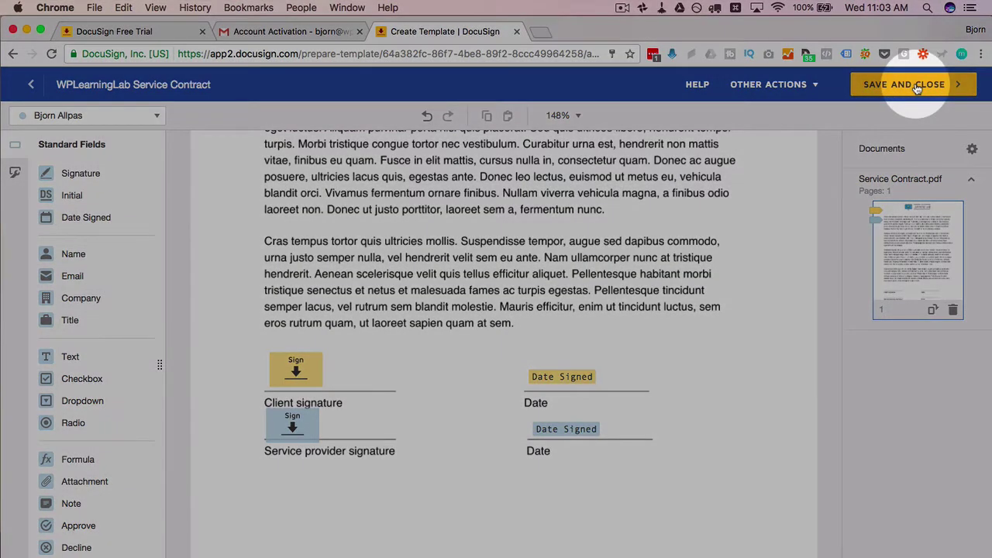
Save the WPLearningLab Service Contract template and start an envelope from it.
{"action": "left_click", "coordinate": [916, 87]}
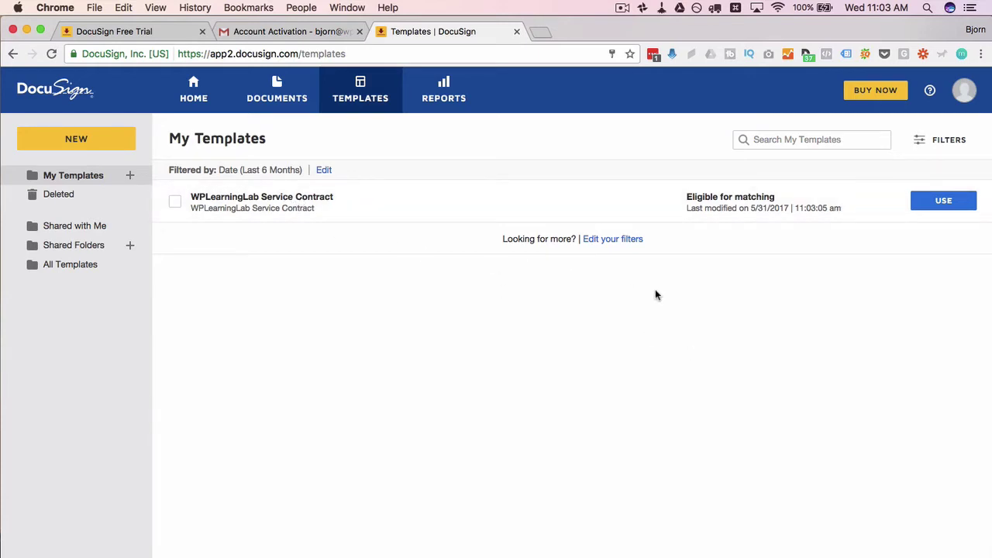
{"action": "left_click", "coordinate": [945, 207]}
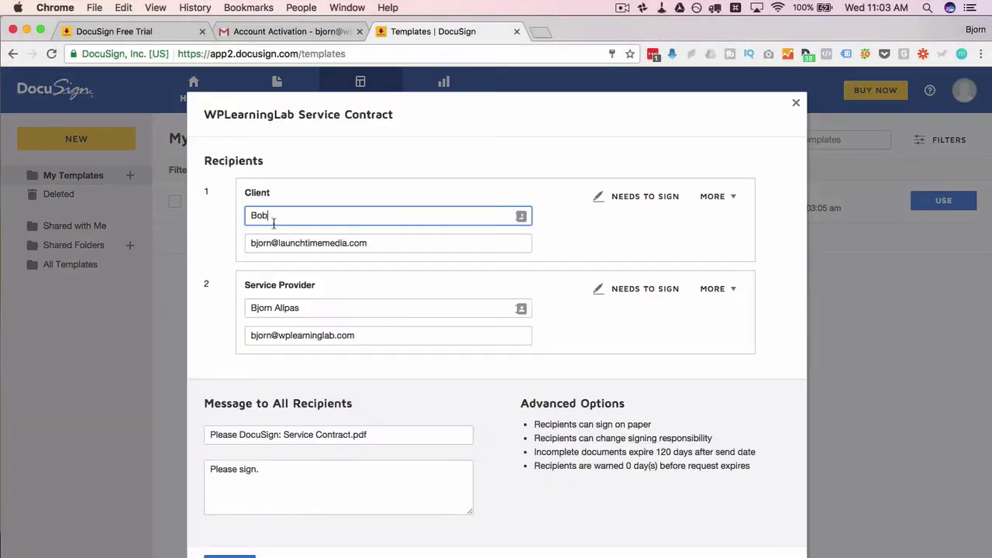
Review the Client and Service Provider recipients and the message, then send the contract.
{"action": "left_click_drag", "start_coordinate": [274, 220], "coordinate": [239, 217]}
{"action": "double_click", "coordinate": [258, 215]}
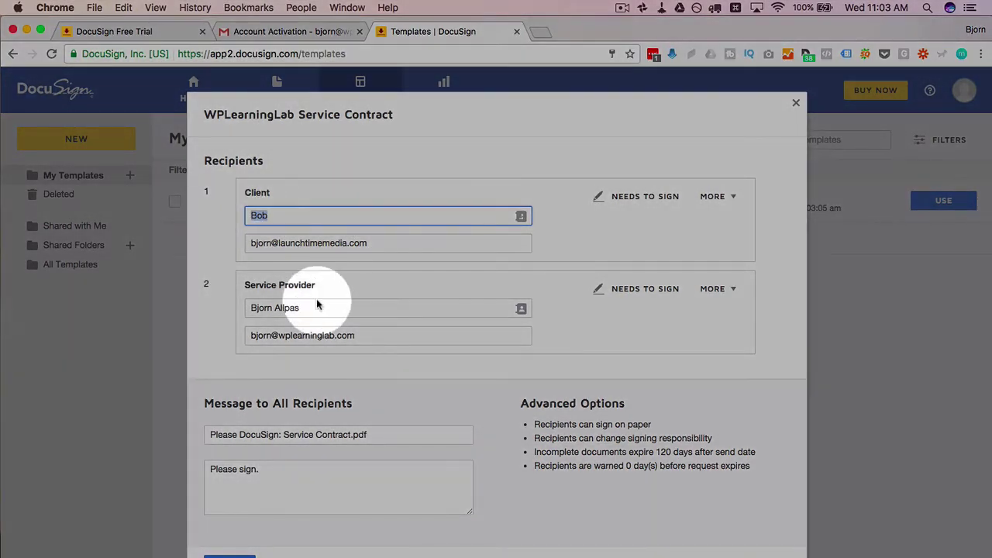
{"action": "left_click", "coordinate": [303, 308]}
{"action": "left_click_drag", "start_coordinate": [303, 309], "coordinate": [236, 309]}
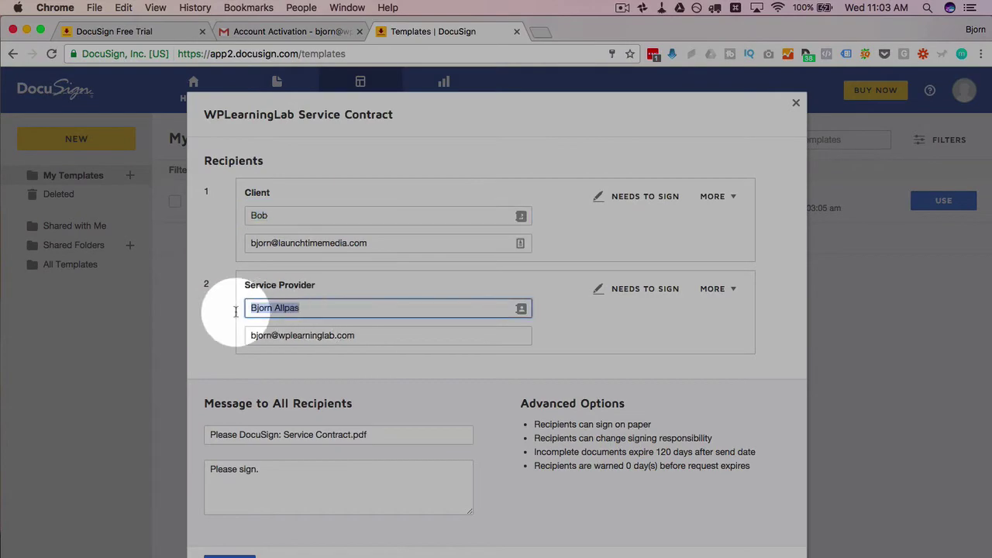
{"action": "left_click", "coordinate": [260, 465]}
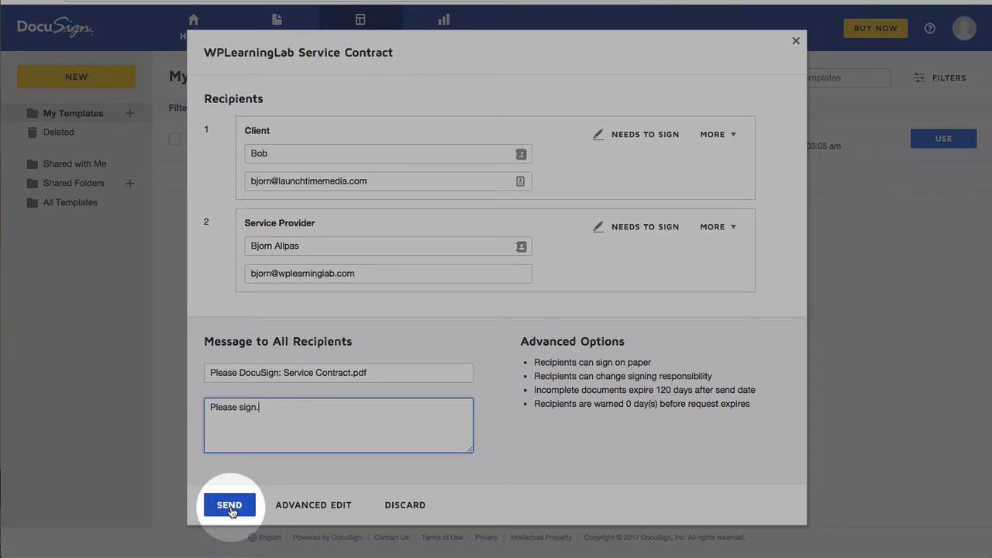
{"action": "left_click", "coordinate": [229, 505]}
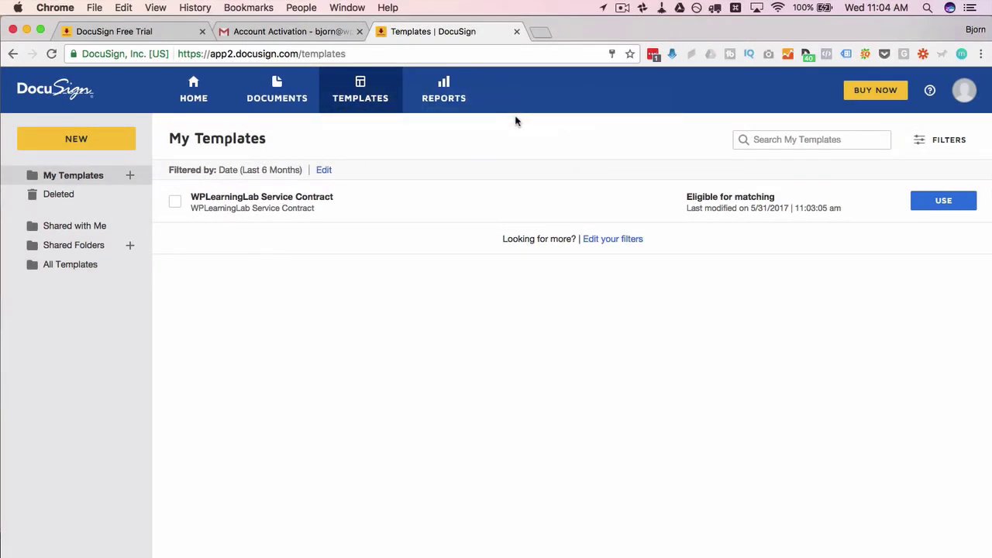
Open the 'Please DocuSign: Service Contract.pdf' Gmail email's document for review and signing.
{"action": "left_click", "coordinate": [287, 31]}
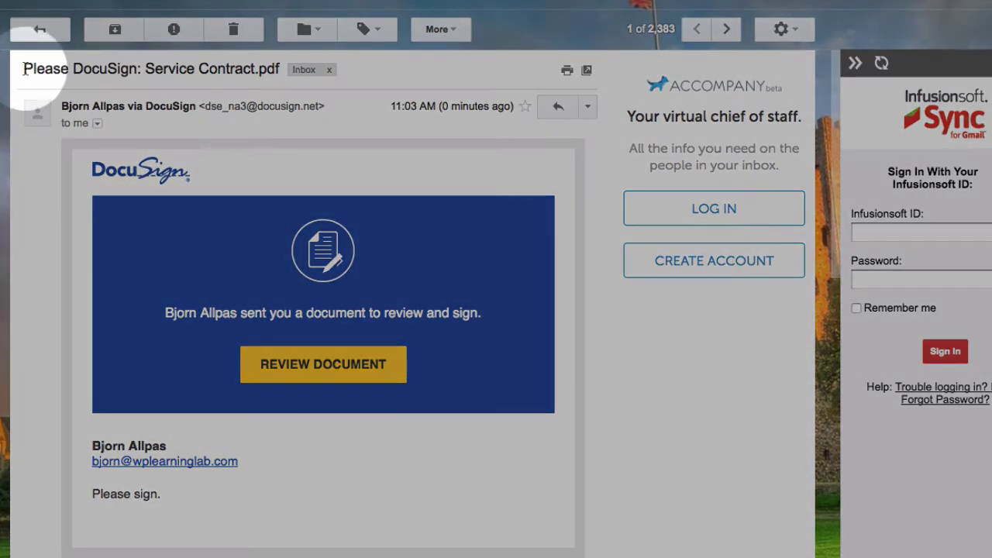
{"action": "left_click_drag", "start_coordinate": [24, 70], "coordinate": [281, 72]}
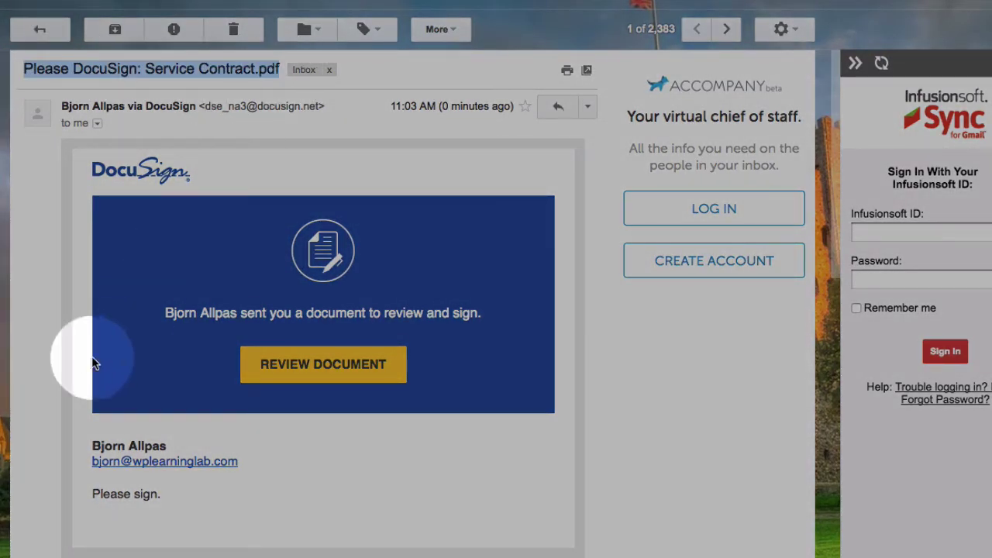
{"action": "left_click", "coordinate": [59, 361]}
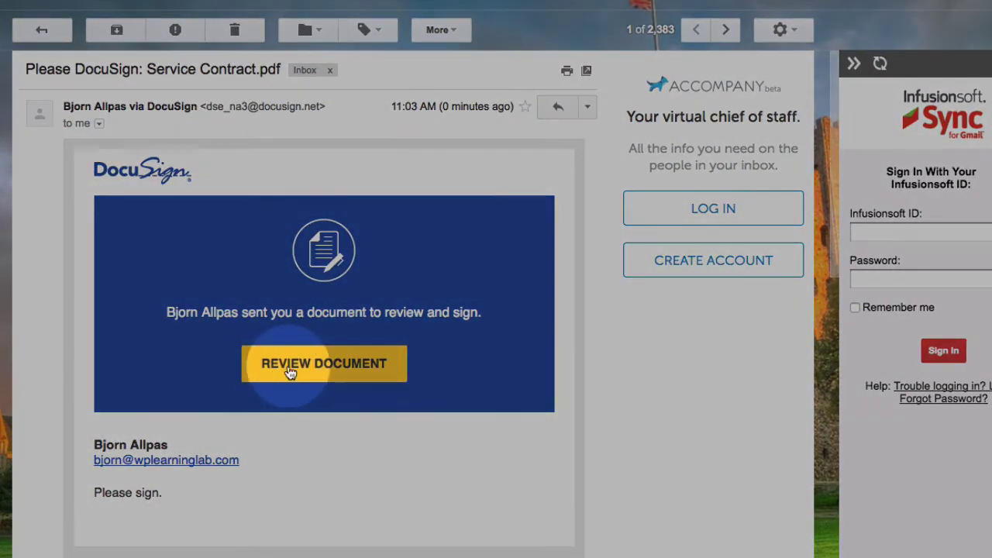
{"action": "left_click", "coordinate": [335, 375]}
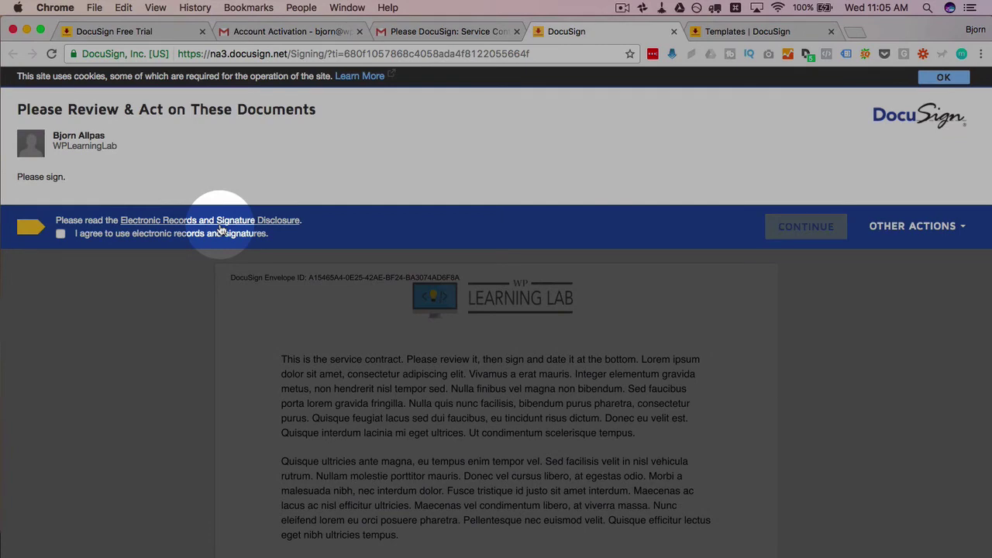
Agree to electronic records, dismiss the cookie notice and jump to the first signing field.
{"action": "left_click", "coordinate": [61, 234]}
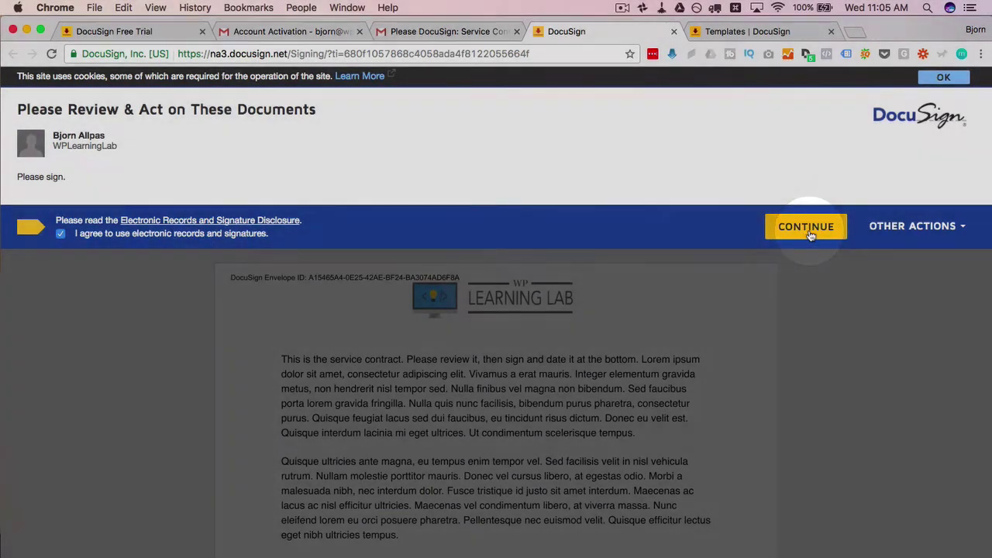
{"action": "left_click", "coordinate": [800, 236]}
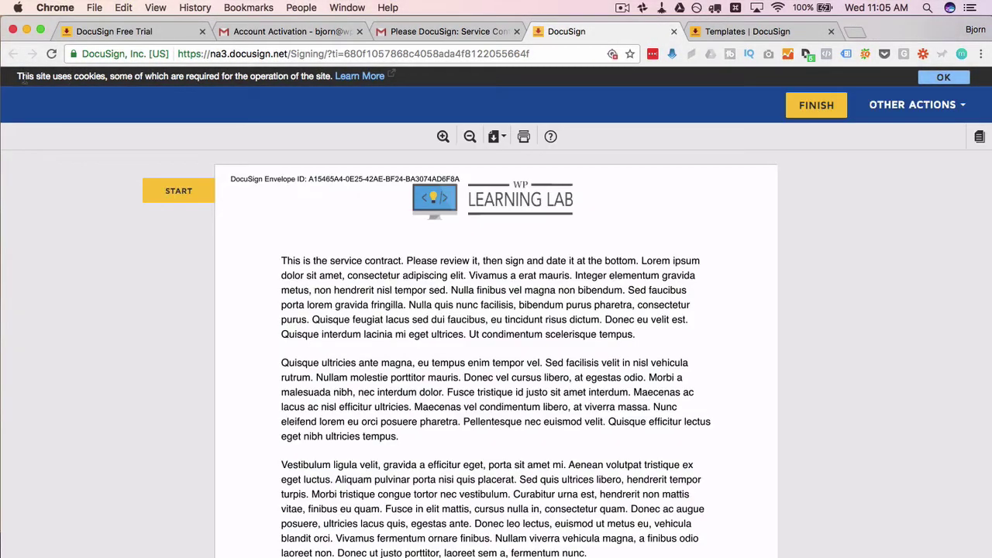
{"action": "left_click", "coordinate": [946, 79]}
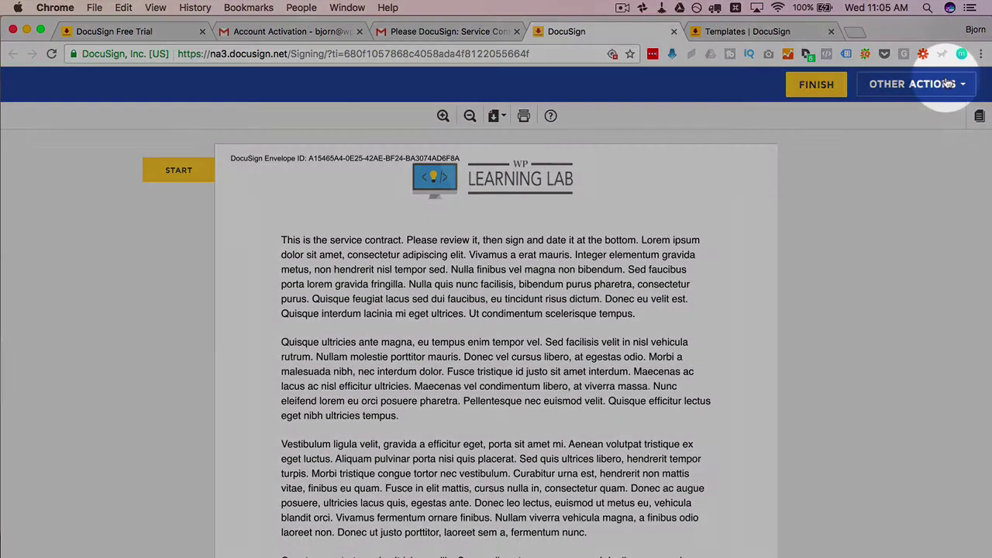
{"action": "left_click", "coordinate": [181, 174]}
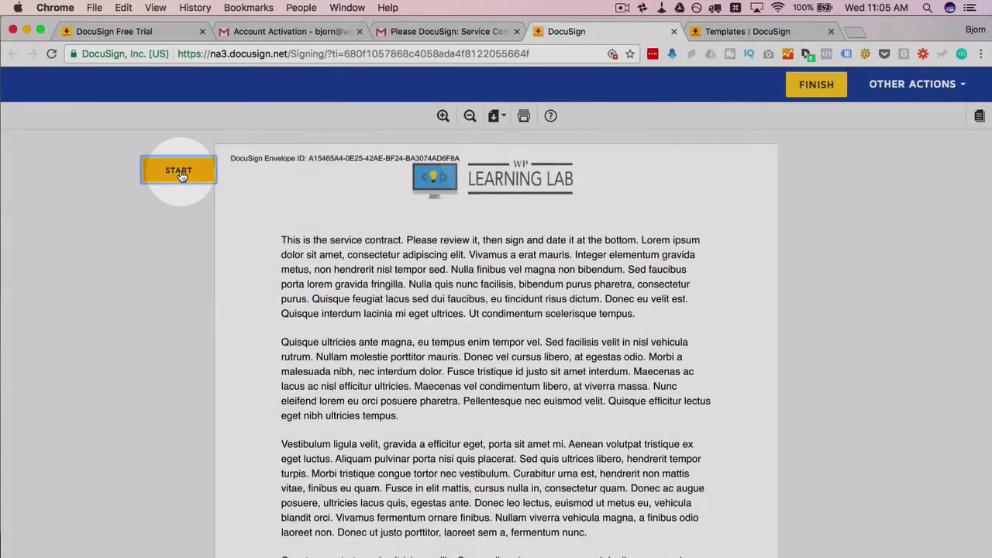
Draw a handwritten signature for the Client signature line and adopt it.
{"action": "left_click", "coordinate": [294, 314]}
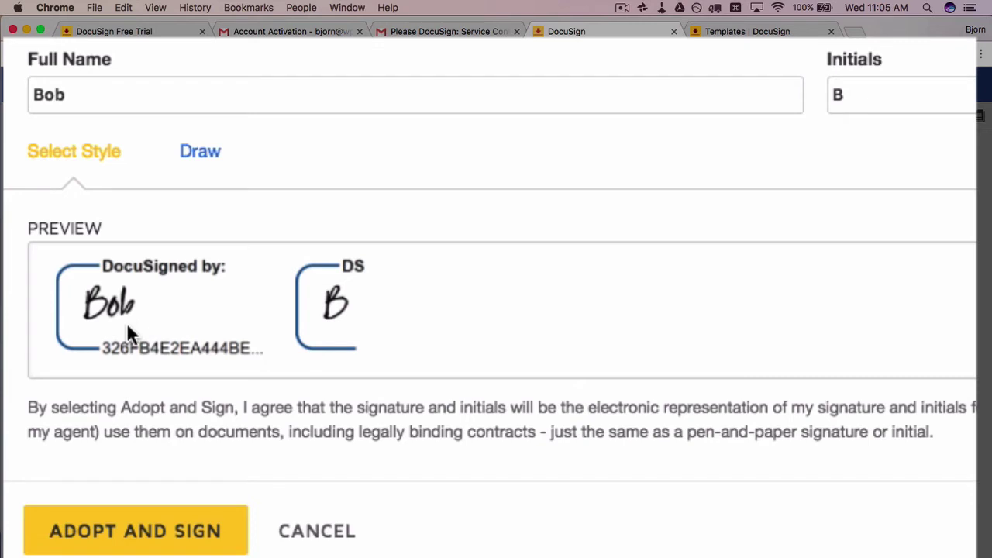
{"action": "left_click", "coordinate": [200, 160]}
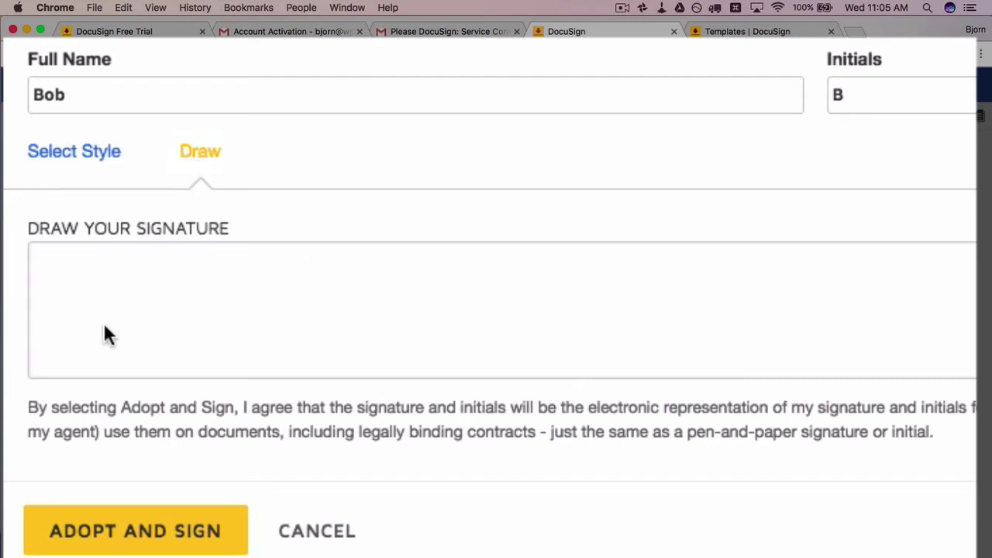
{"action": "mouse_move", "coordinate": [104, 335]}
{"action": "left_mouse_down"}
{"action": "mouse_move", "coordinate": [168, 256]}
{"action": "mouse_move", "coordinate": [173, 295]}
{"action": "mouse_move", "coordinate": [120, 339]}
{"action": "left_mouse_up"}
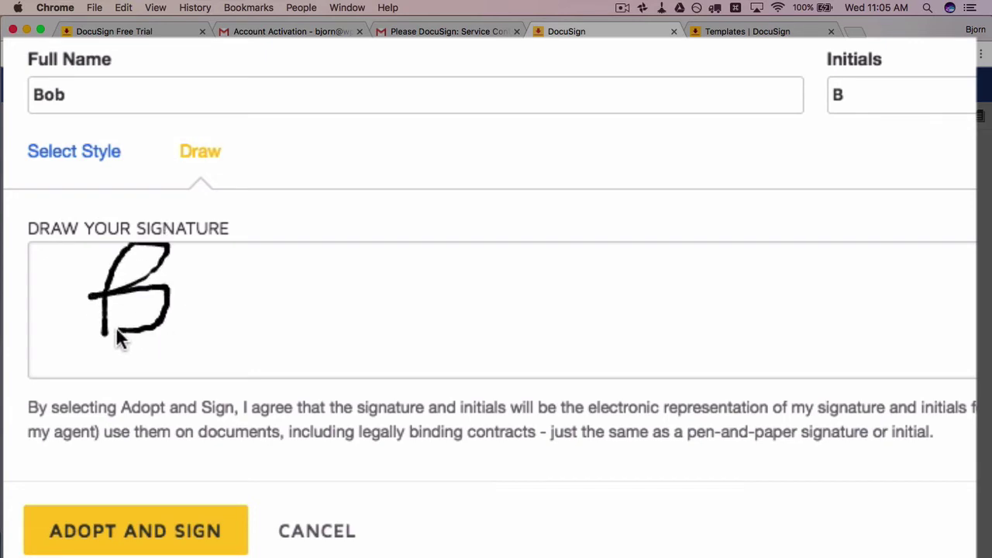
{"action": "mouse_move", "coordinate": [216, 303]}
{"action": "left_mouse_down"}
{"action": "mouse_move", "coordinate": [183, 328]}
{"action": "mouse_move", "coordinate": [261, 306]}
{"action": "mouse_move", "coordinate": [266, 264]}
{"action": "mouse_move", "coordinate": [266, 325]}
{"action": "left_mouse_up"}
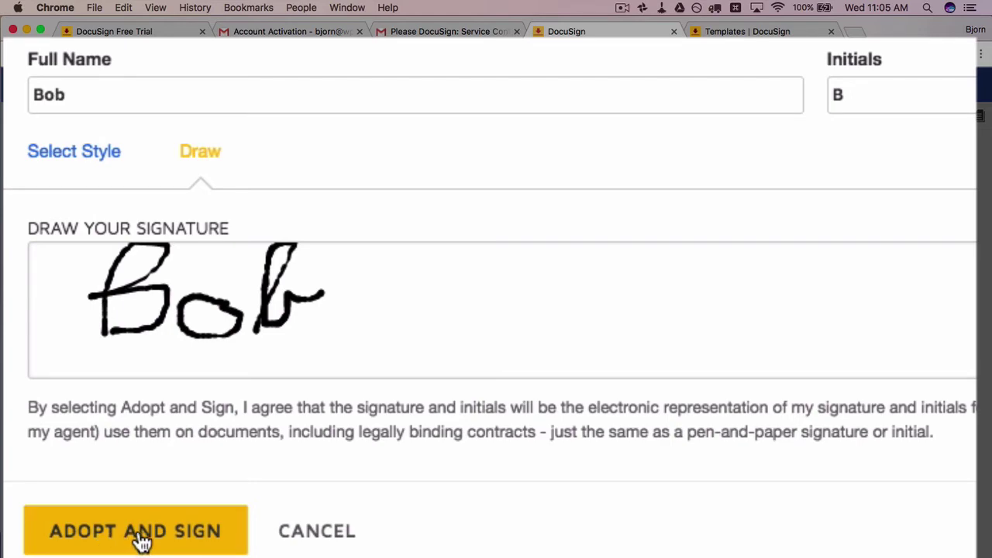
{"action": "left_click", "coordinate": [142, 541]}
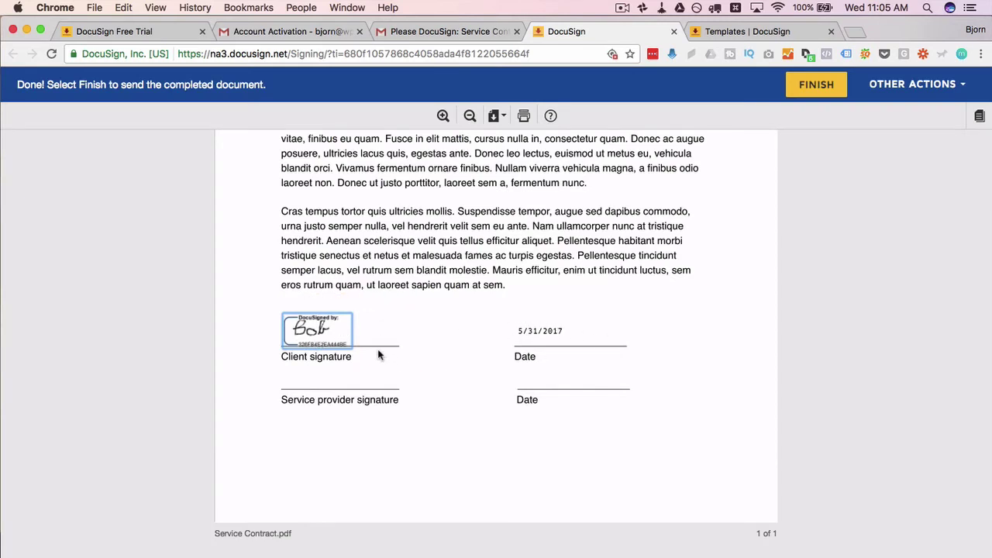
Finish signing and decline saving a copy, reaching the You're done! page.
{"action": "left_click", "coordinate": [425, 345]}
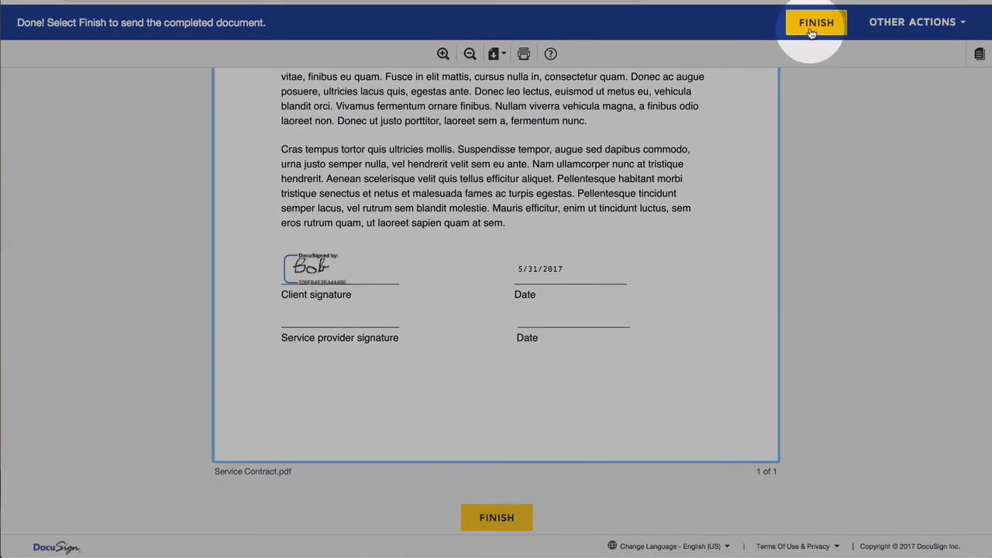
{"action": "left_click", "coordinate": [814, 26]}
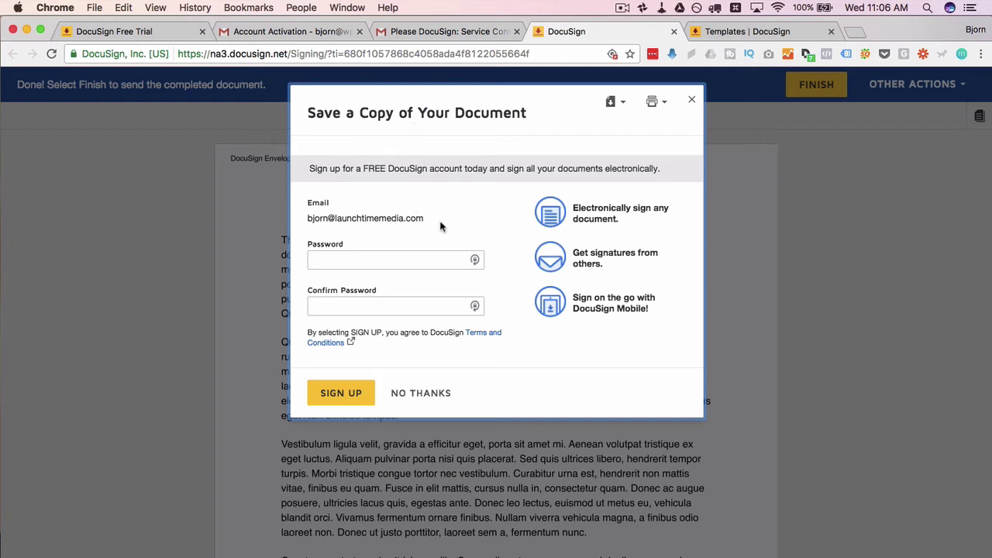
{"action": "left_click", "coordinate": [417, 395]}
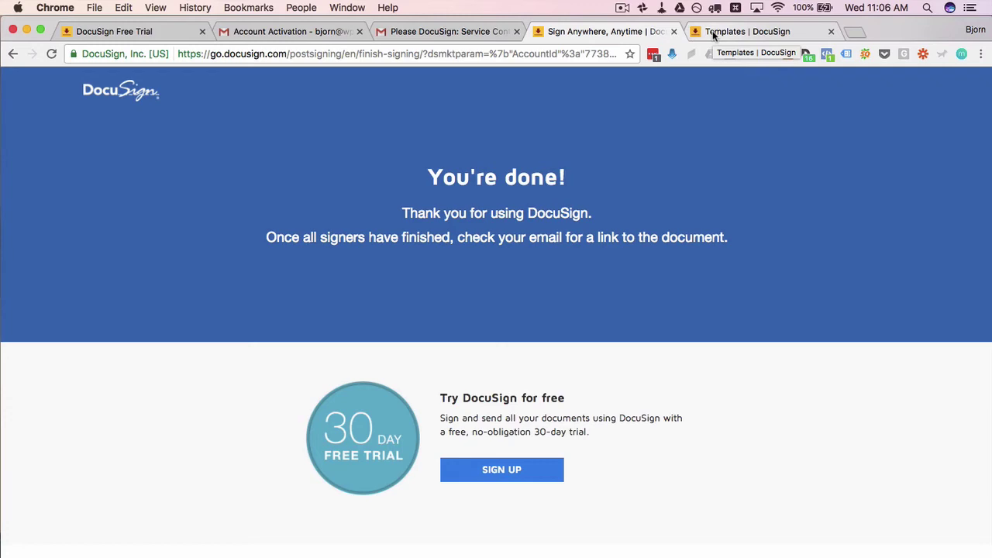
Open the Service Contract envelope from the Documents list to check its signing status.
{"action": "left_click", "coordinate": [727, 33]}
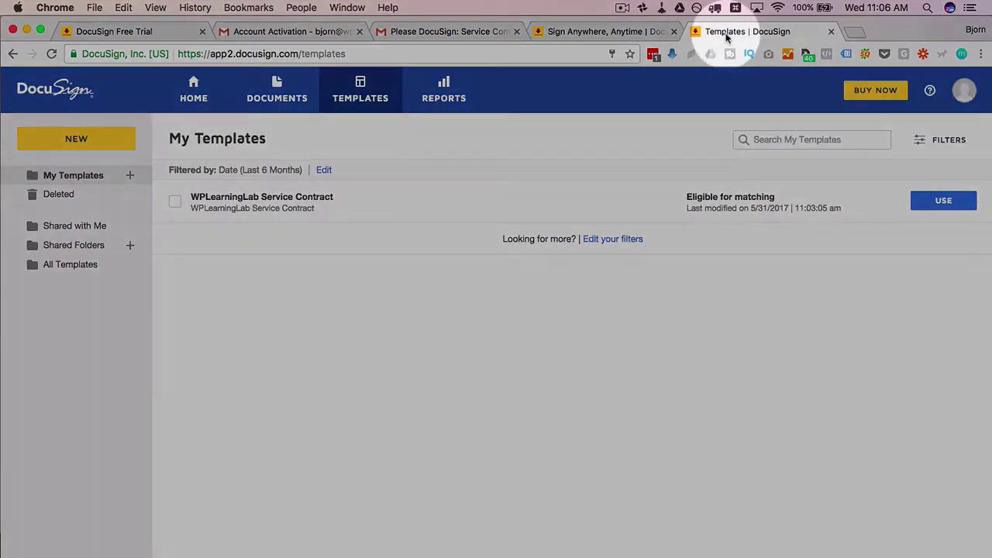
{"action": "left_click", "coordinate": [273, 91]}
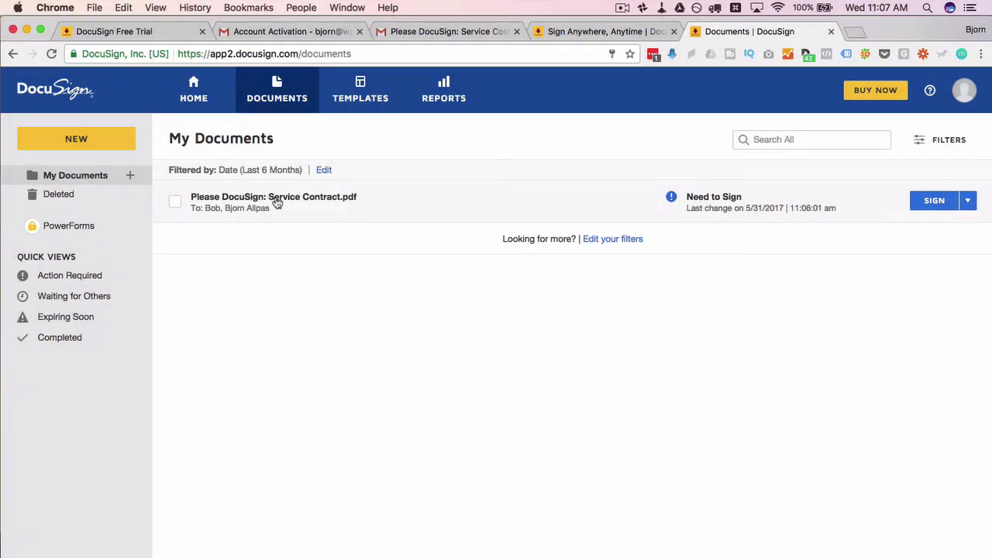
{"action": "left_click", "coordinate": [276, 198]}
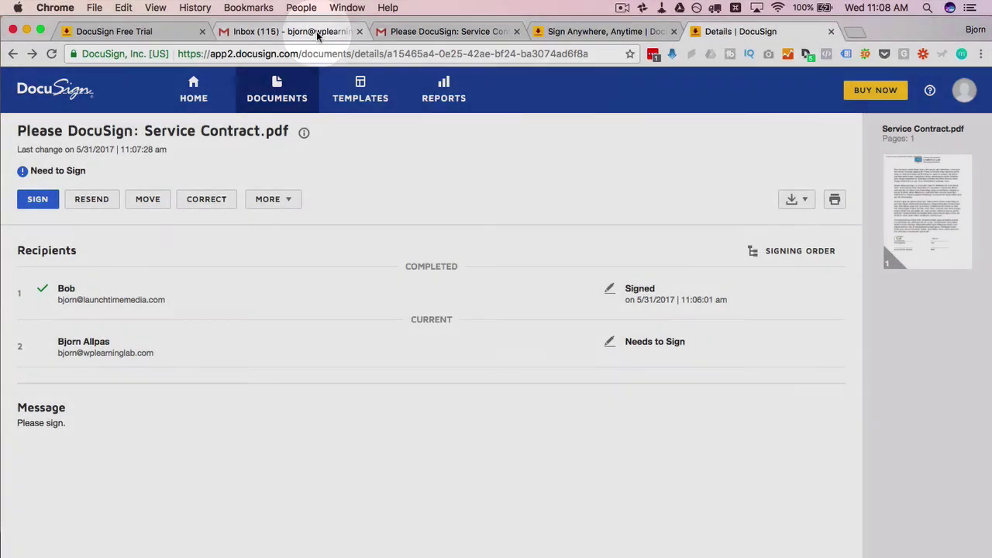
As the Service Provider, open the contract from Gmail, adopt the suggested signature and finish.
{"action": "left_click", "coordinate": [316, 31]}
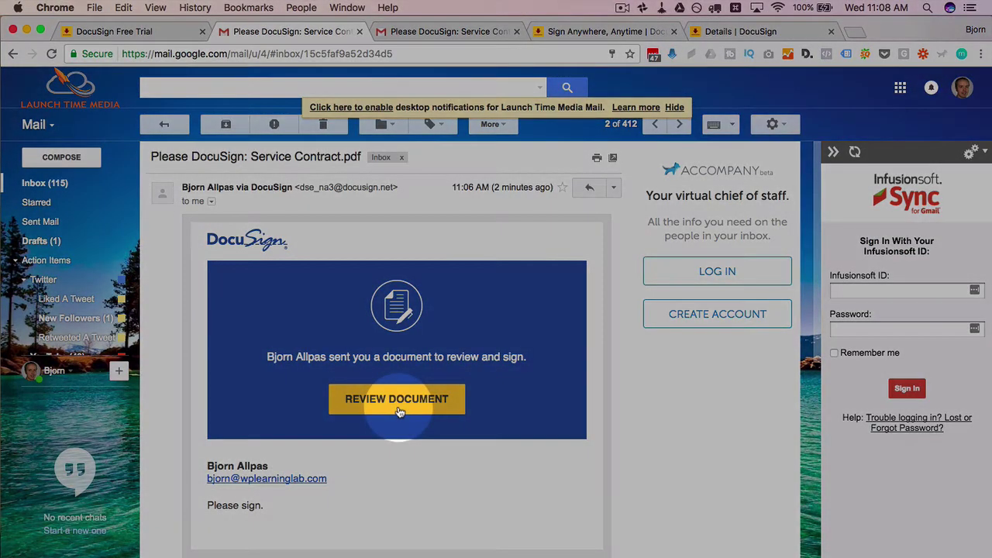
{"action": "left_click", "coordinate": [397, 405]}
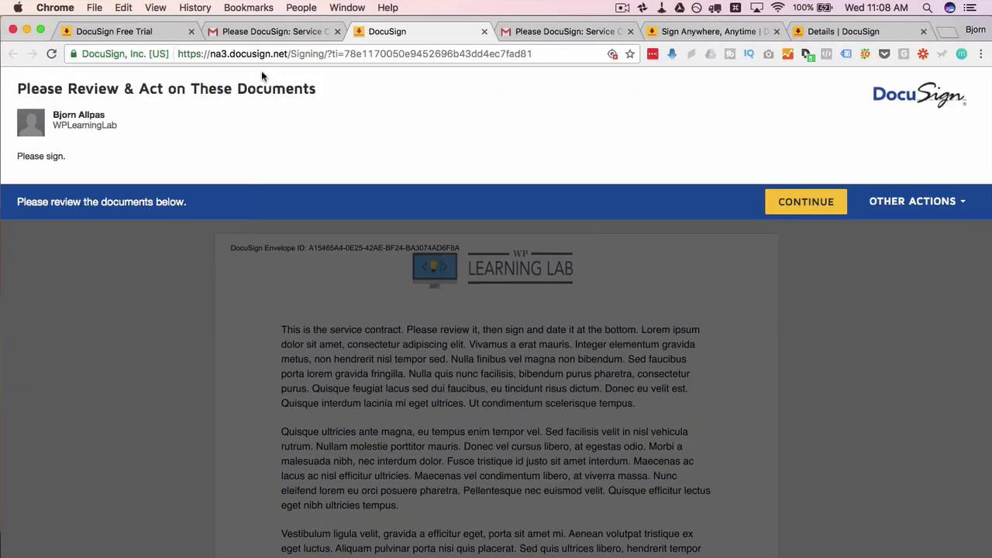
{"action": "left_click", "coordinate": [782, 201]}
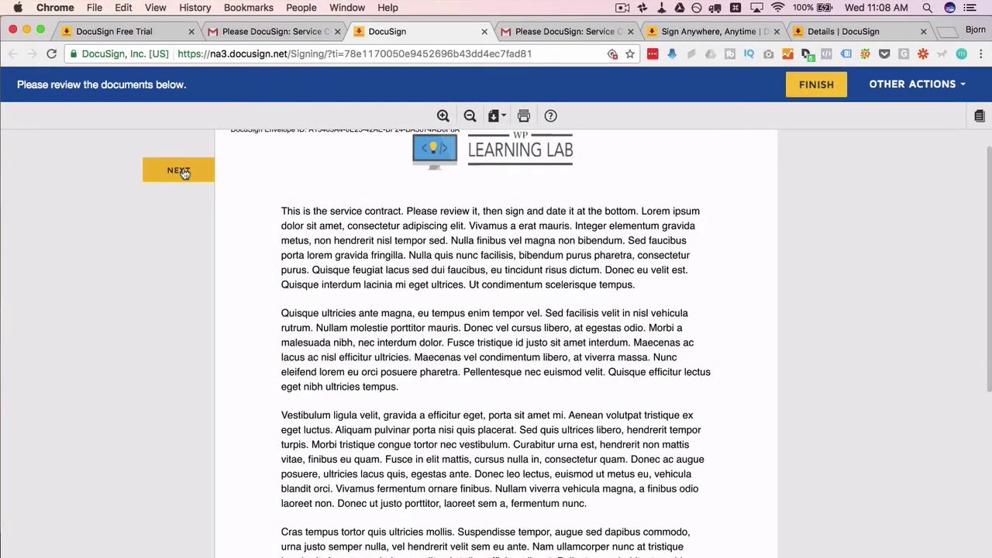
{"action": "left_click", "coordinate": [178, 169]}
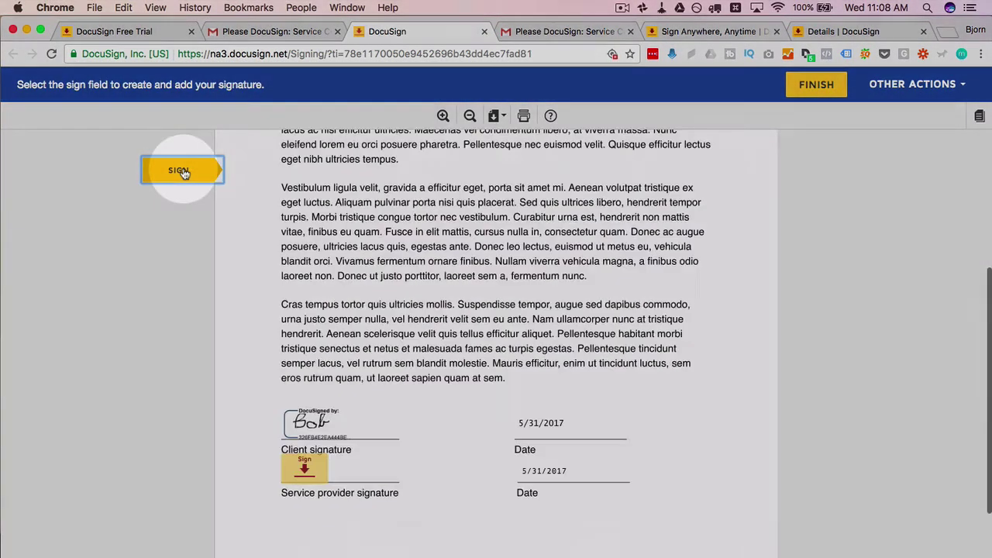
{"action": "left_click", "coordinate": [183, 171]}
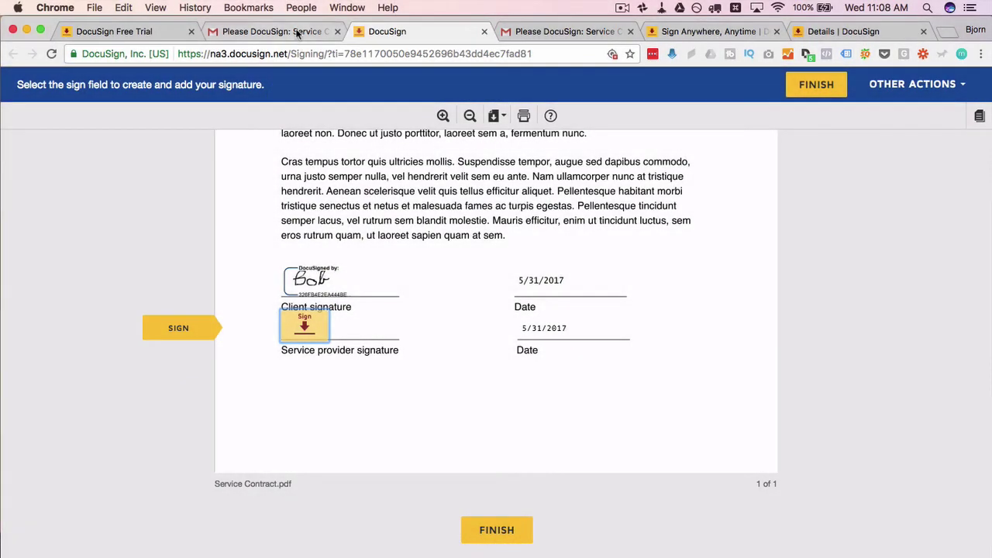
{"action": "left_click", "coordinate": [306, 328]}
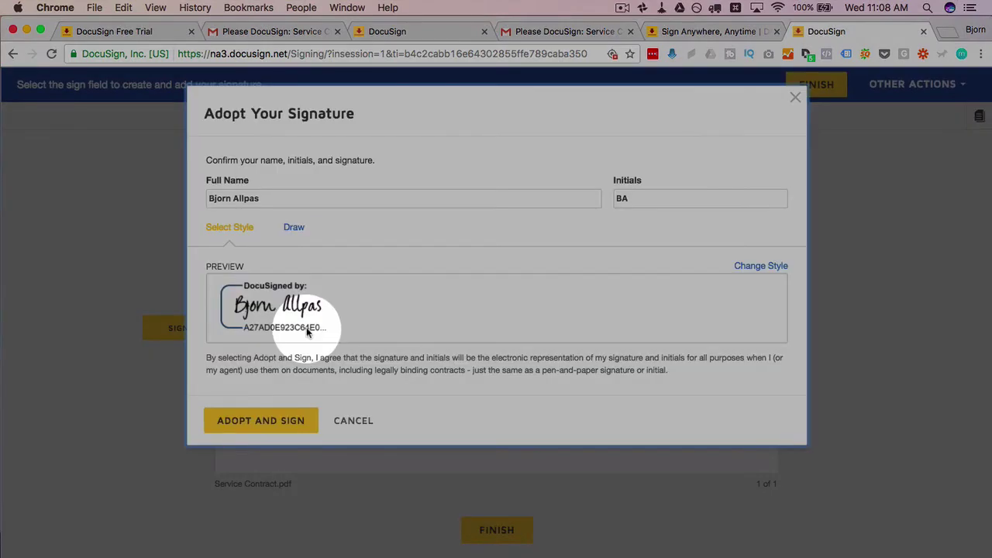
{"action": "left_click", "coordinate": [276, 421]}
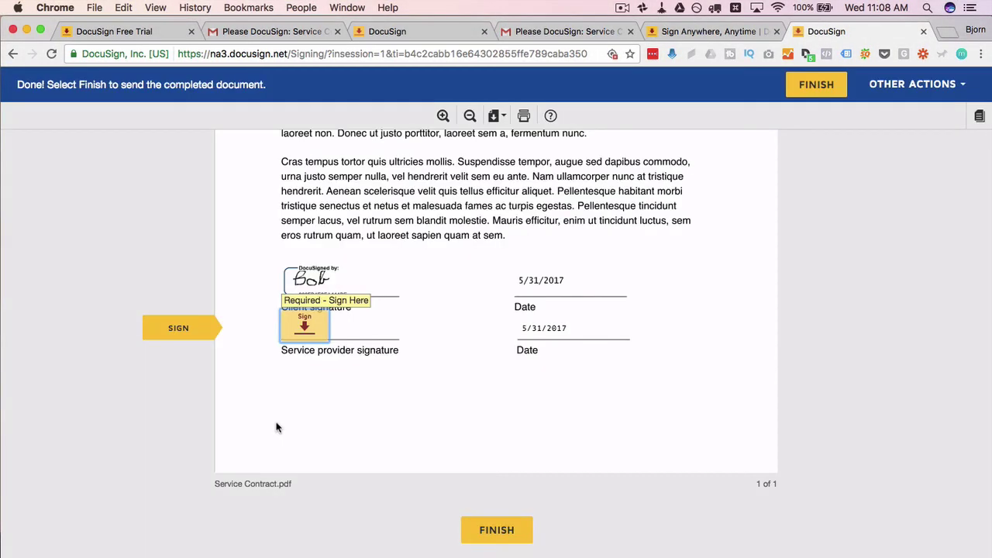
{"action": "left_click", "coordinate": [812, 89]}
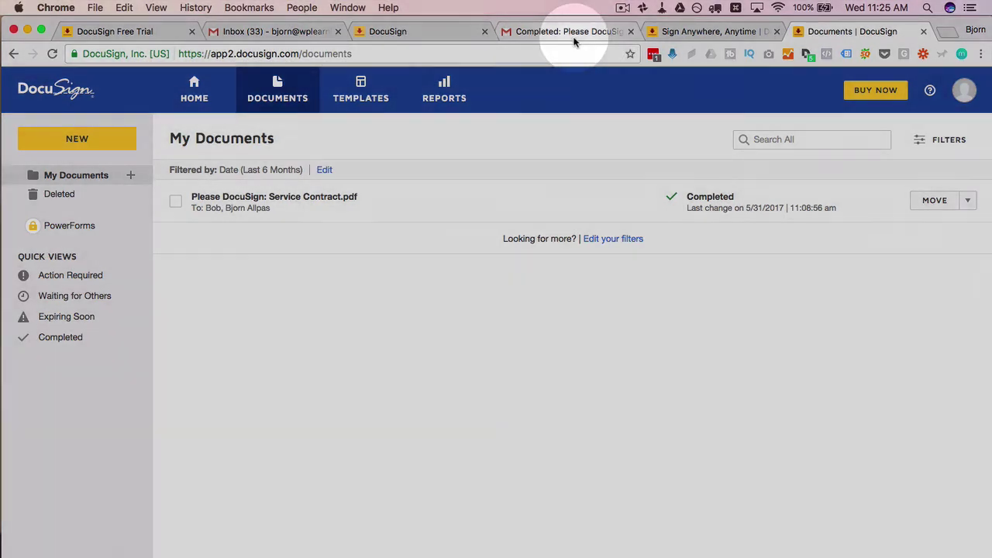
Bring up the 'Completed: Please DocuSign: Service Contract.pdf' email in Gmail.
{"action": "left_click", "coordinate": [578, 36]}
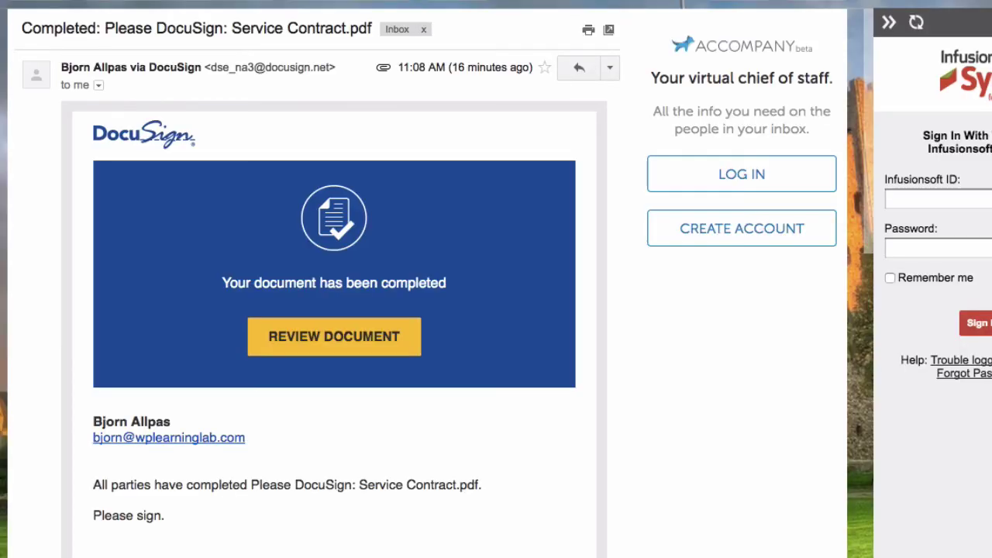
{"action": "left_click_drag", "start_coordinate": [23, 29], "coordinate": [381, 37]}
{"action": "left_click", "coordinate": [55, 293]}
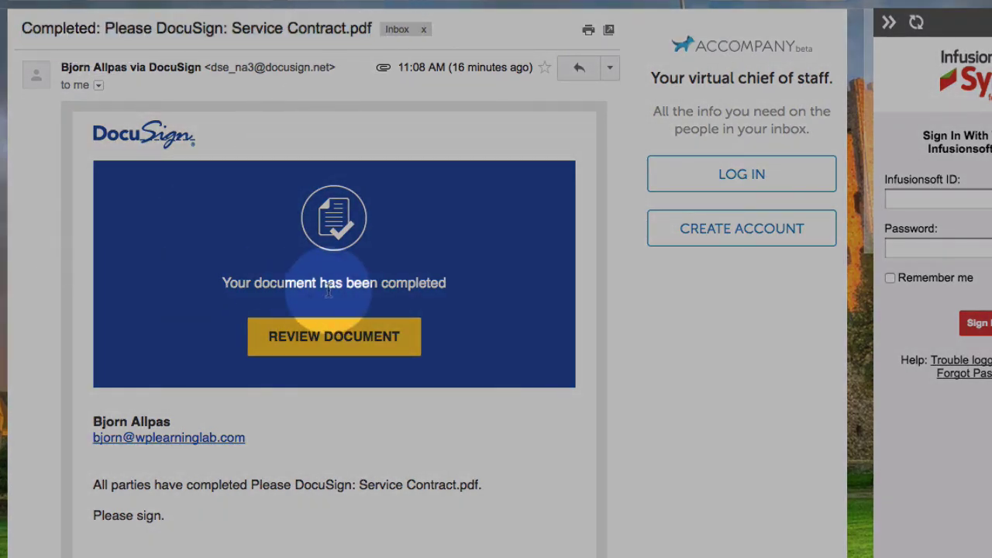